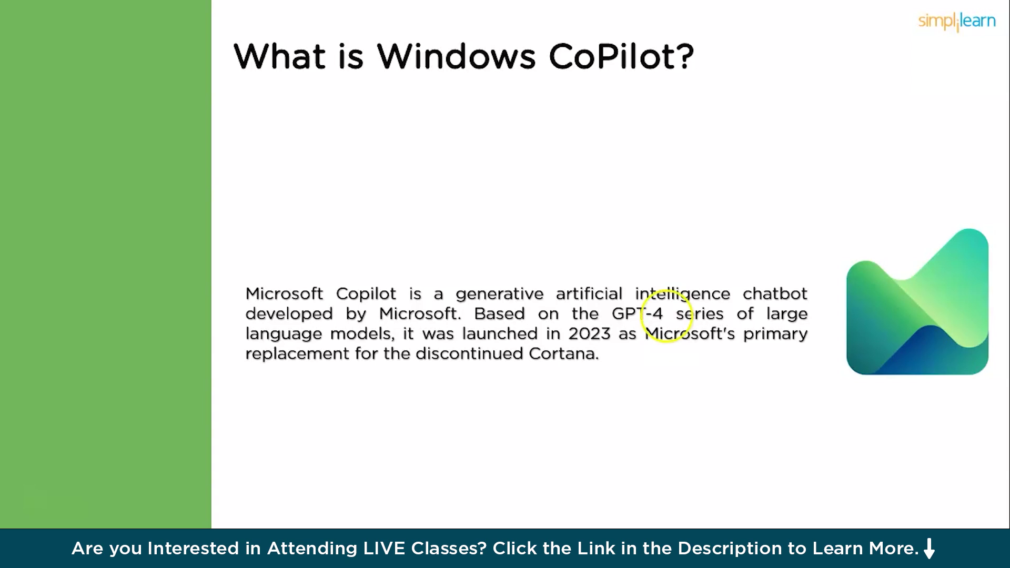
# Advance the presentation to the 'Install CoPilot For Excel' slide.
pyautogui.click(667, 305)
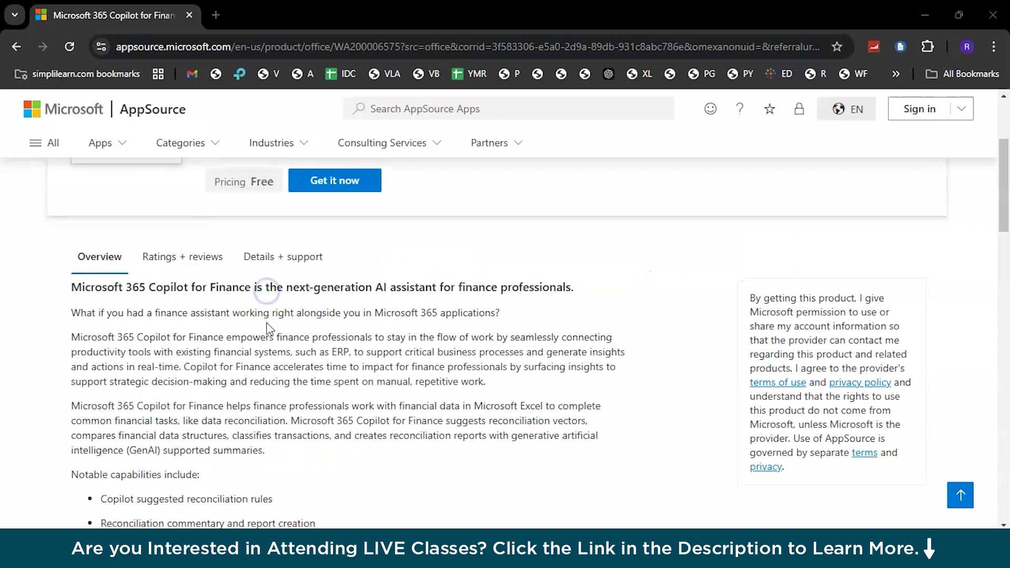
# Scroll through the Copilot for Finance AppSource listing, then switch to the blank Book1 workbook.
pyautogui.scroll(-1, 268, 329)
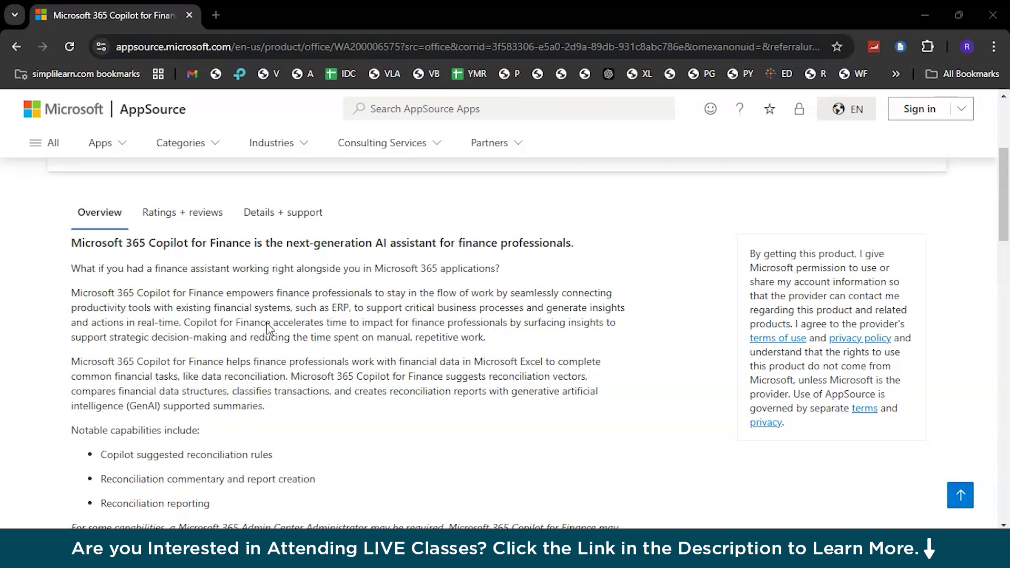
pyautogui.scroll(-1, 268, 329)
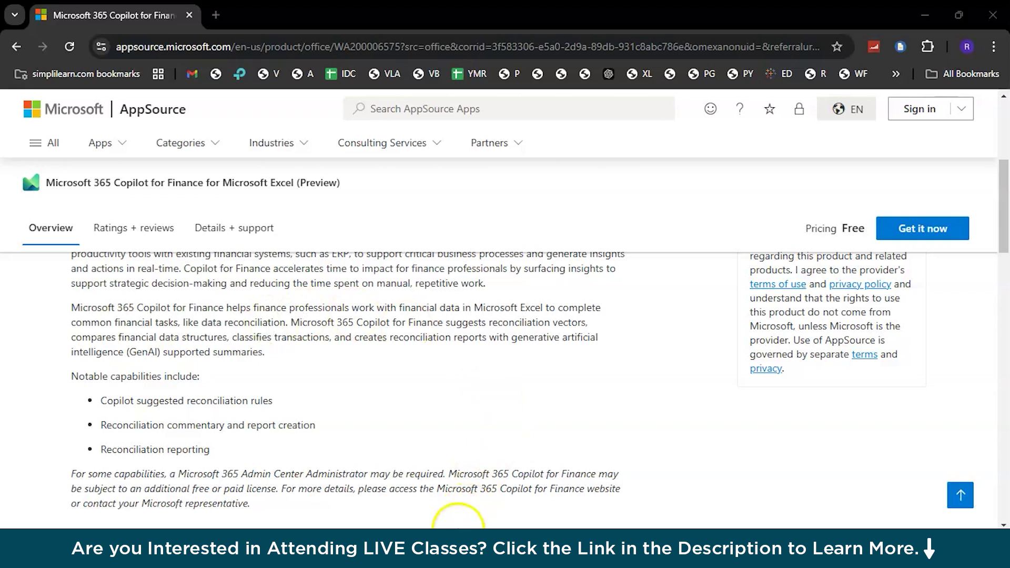
pyautogui.moveTo(454, 526)
pyautogui.click(447, 488)
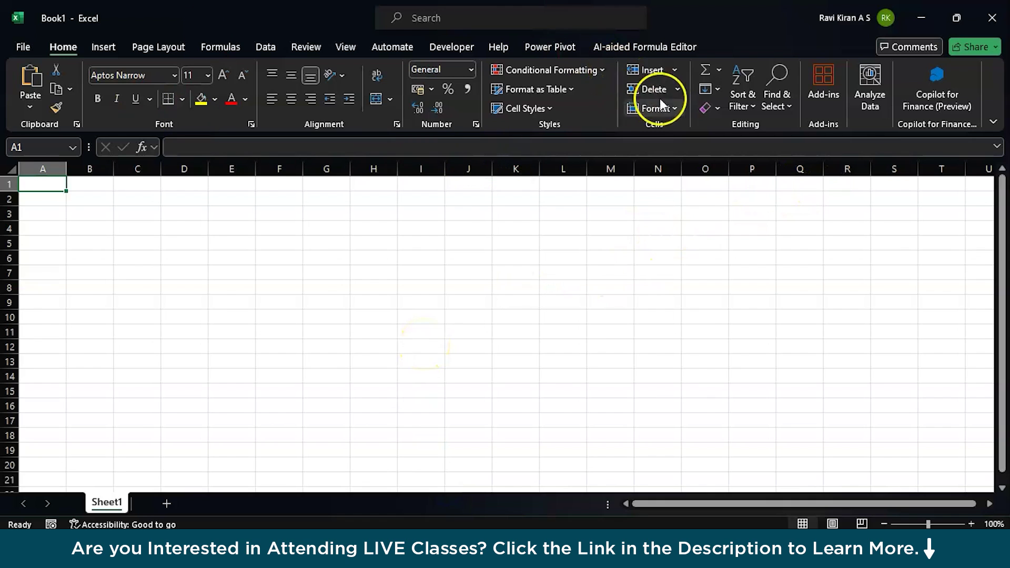
# Search Excel's add-ins for 'microsoft copilot finan' to open the Office Add-ins store.
pyautogui.click(813, 77)
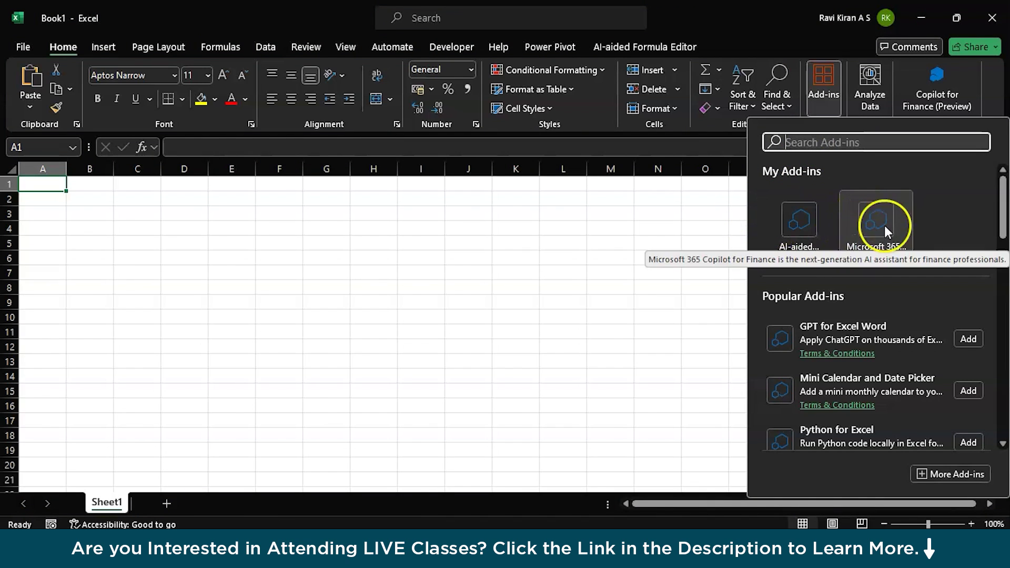
pyautogui.click(808, 147)
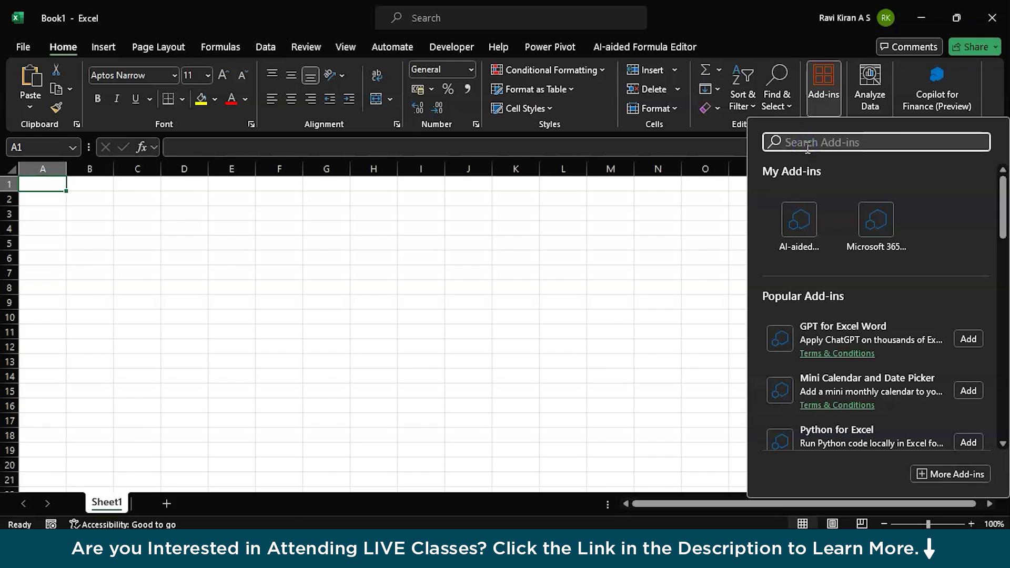
pyautogui.write('copilot finan')
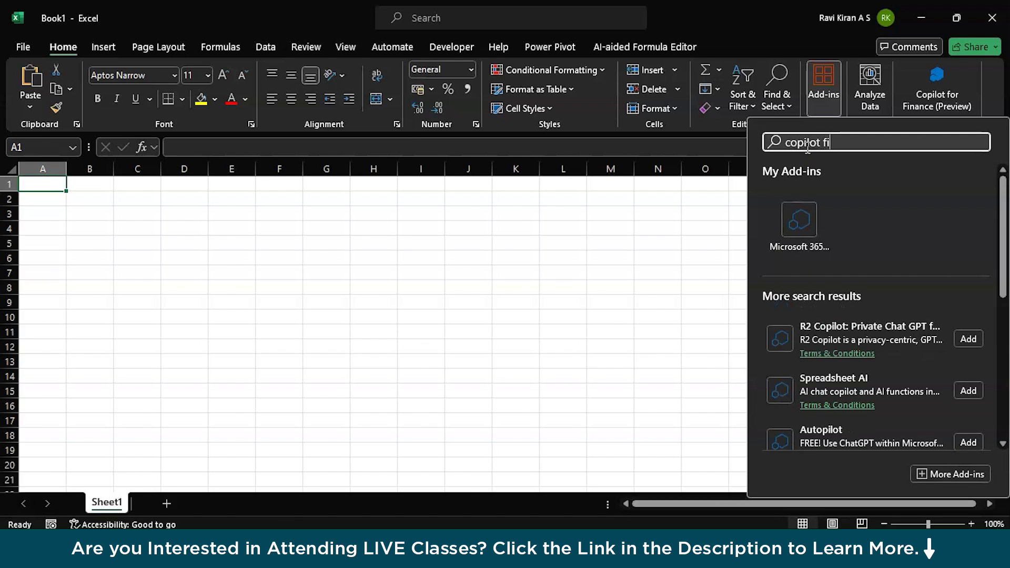
pyautogui.click(788, 143)
pyautogui.write('micorso')
pyautogui.press('BackSpace')
pyautogui.press('BackSpace')
pyautogui.press('BackSpace')
pyautogui.press('BackSpace')
pyautogui.write('rosoft')
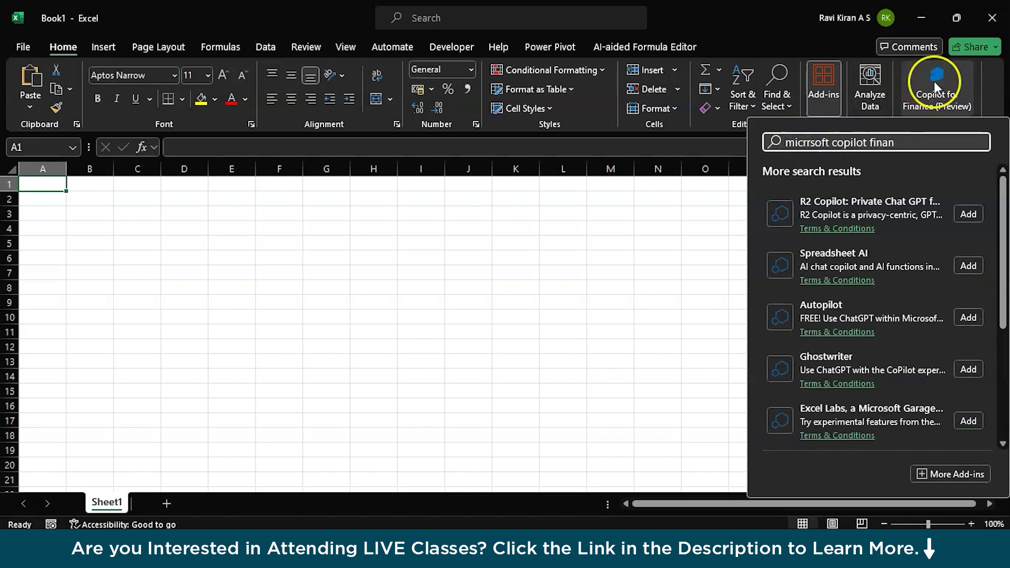
pyautogui.press('Return')
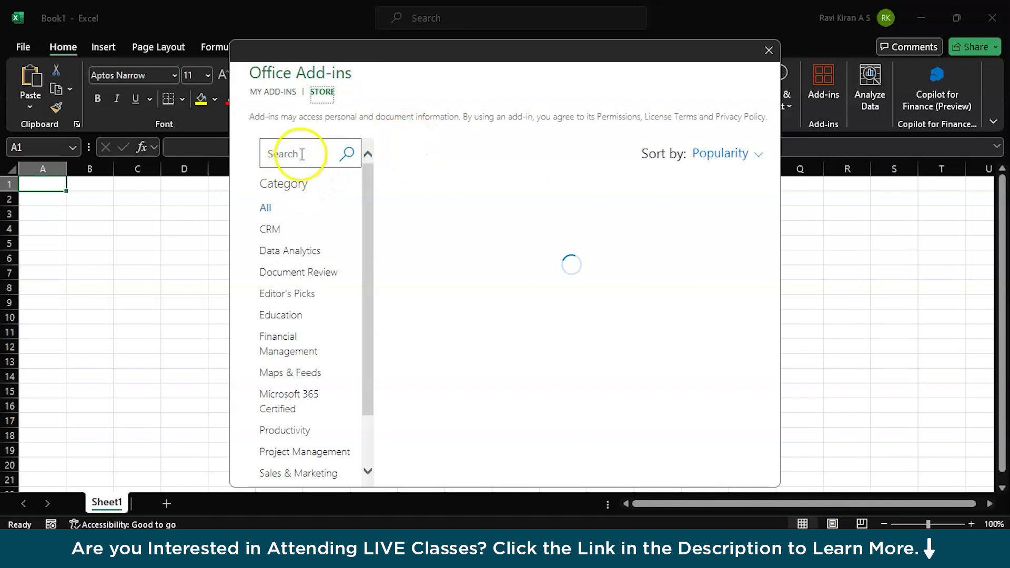
# Search the Office Add-ins store for 'microsoft copilot'.
pyautogui.click(303, 153)
pyautogui.write('micr')
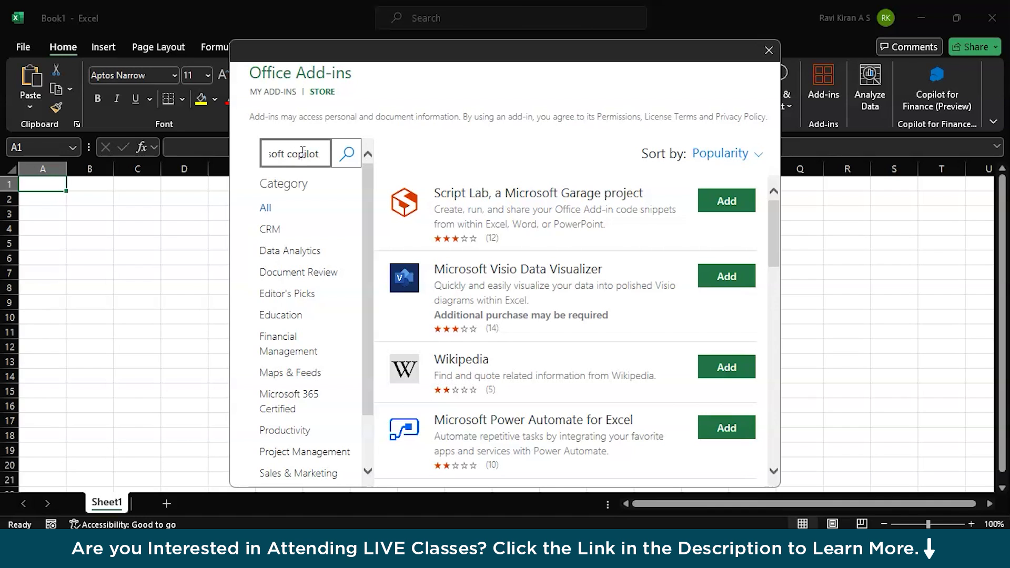
pyautogui.press('BackSpace')
pyautogui.press('BackSpace')
pyautogui.press('BackSpace')
pyautogui.press('BackSpace')
pyautogui.press('Return')
# Add Microsoft 365 Copilot for Finance to Excel and accept its license terms.
pyautogui.click(436, 240)
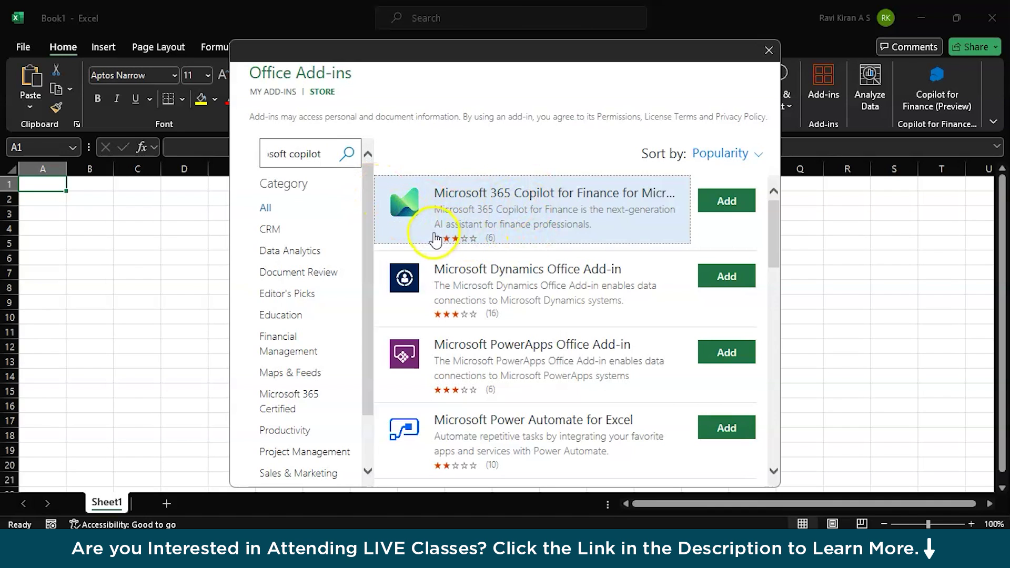
pyautogui.click(729, 205)
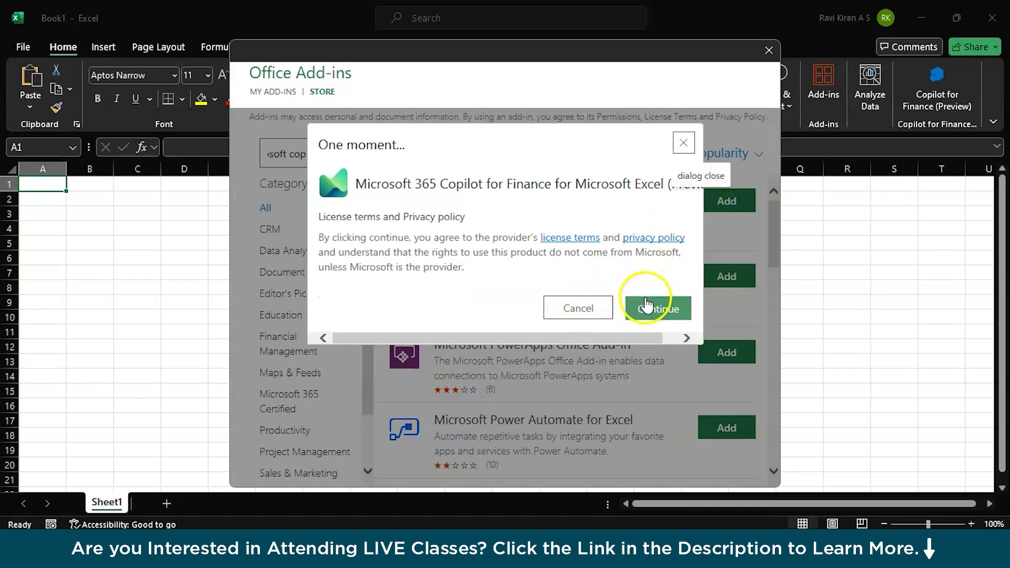
pyautogui.click(648, 305)
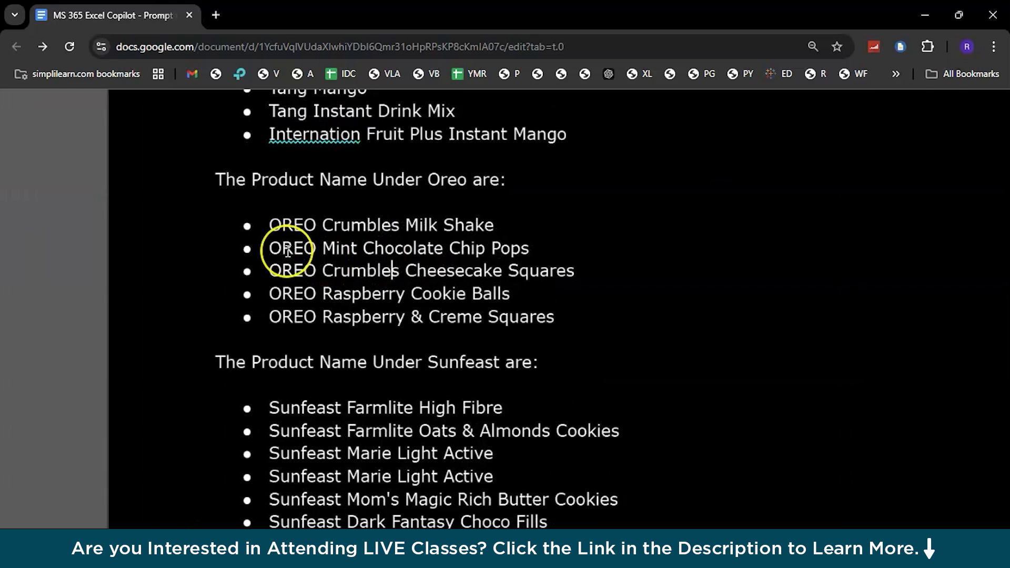
pyautogui.rightClick(247, 134)
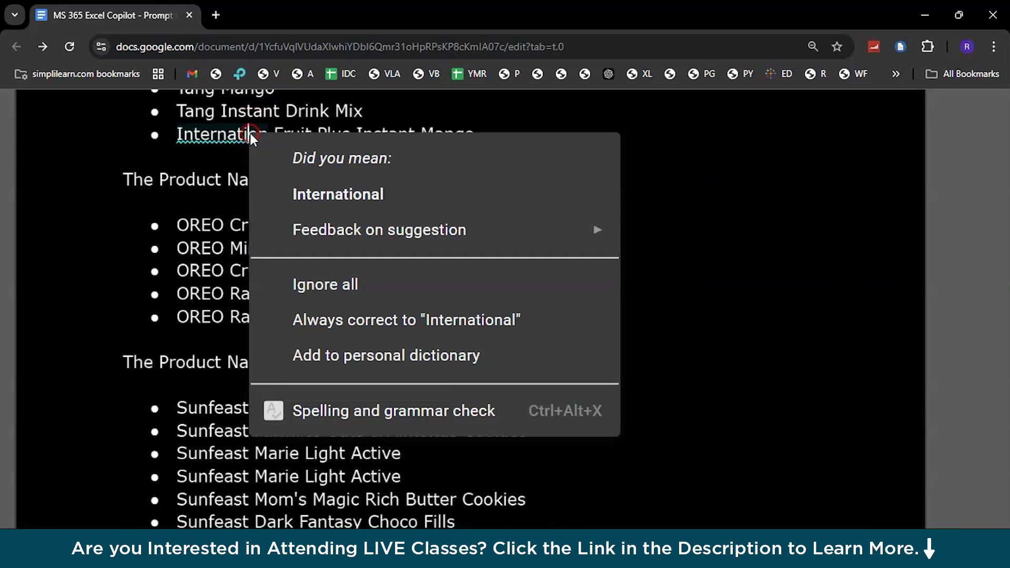
pyautogui.click(315, 194)
pyautogui.write('Instant')
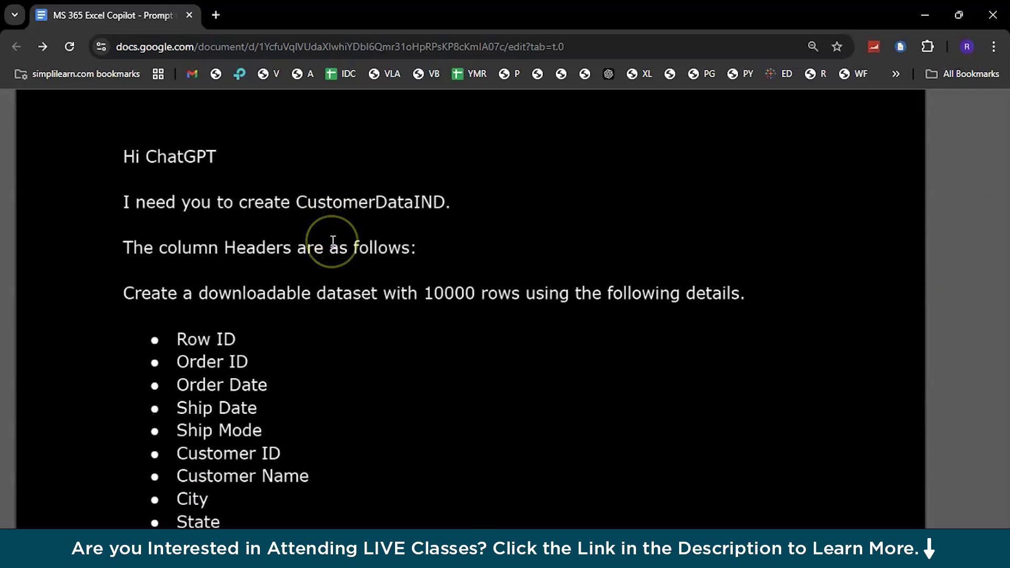
pyautogui.scroll(-2, 333, 241)
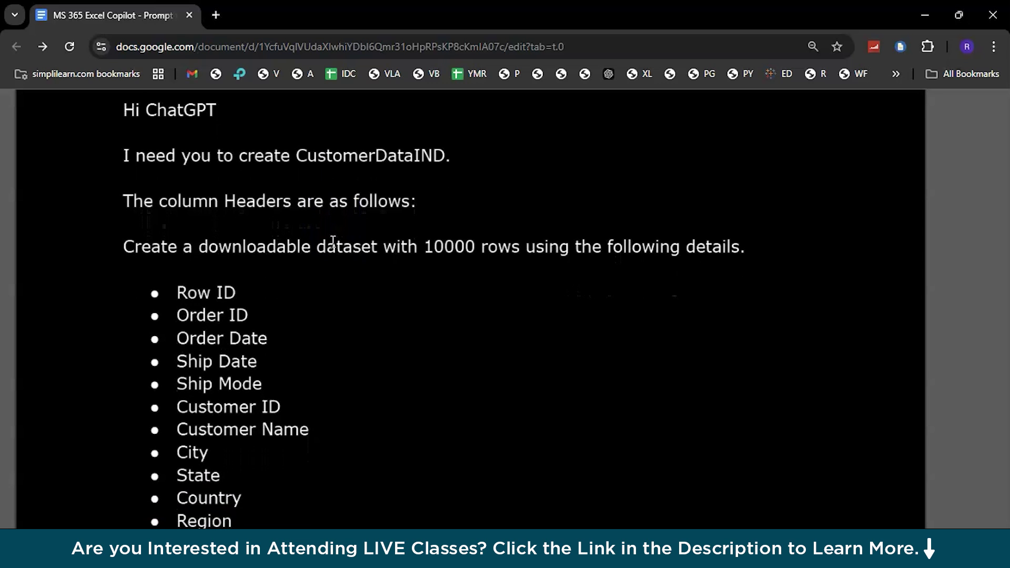
pyautogui.scroll(-1, 333, 241)
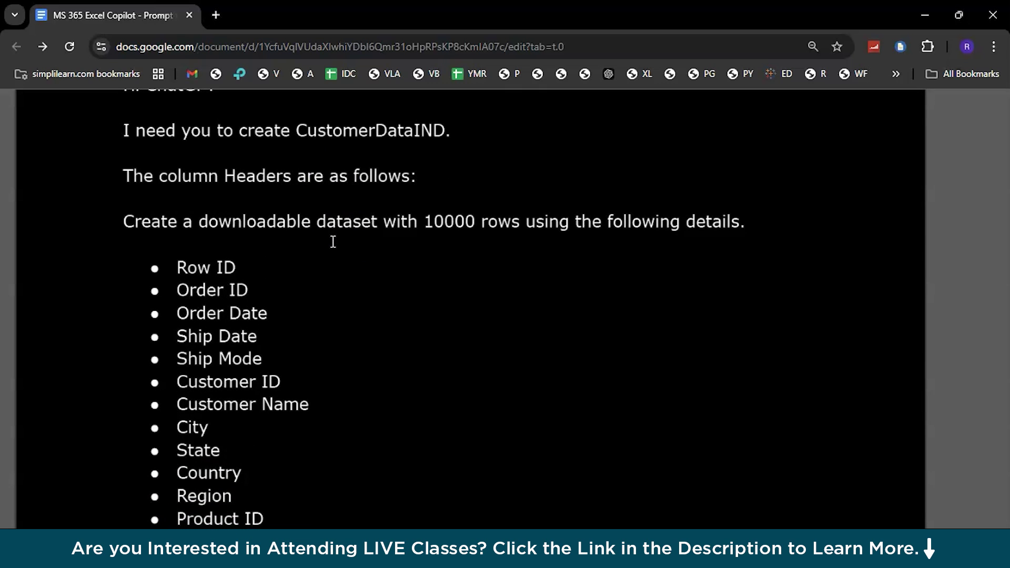
pyautogui.scroll(-3, 333, 241)
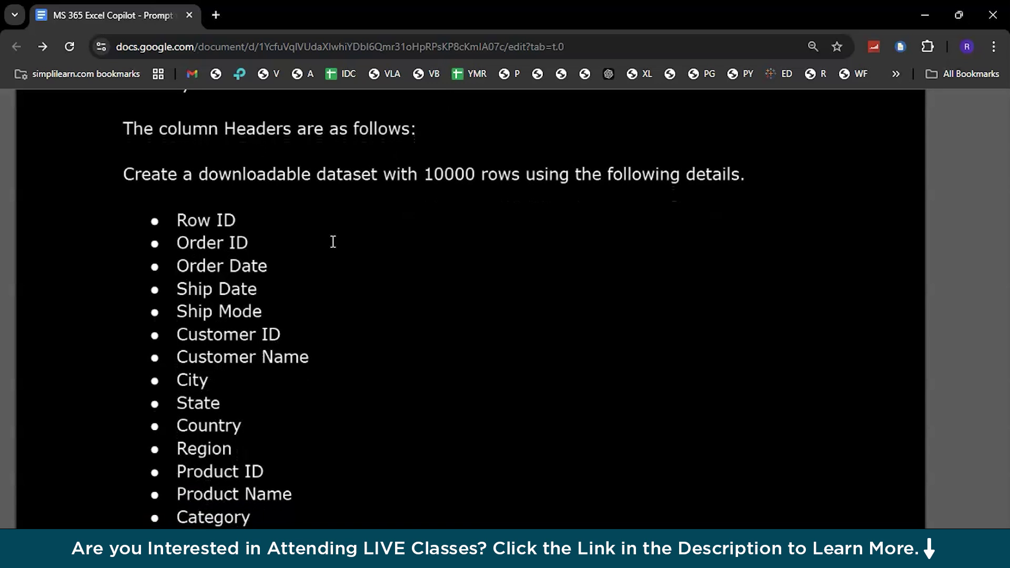
pyautogui.scroll(-2, 333, 241)
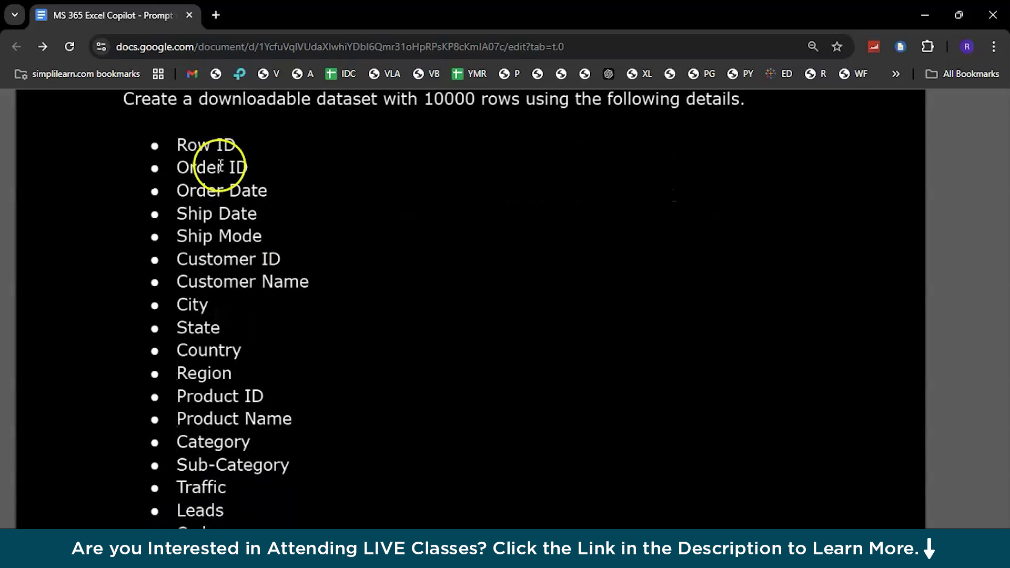
pyautogui.scroll(-9, 214, 316)
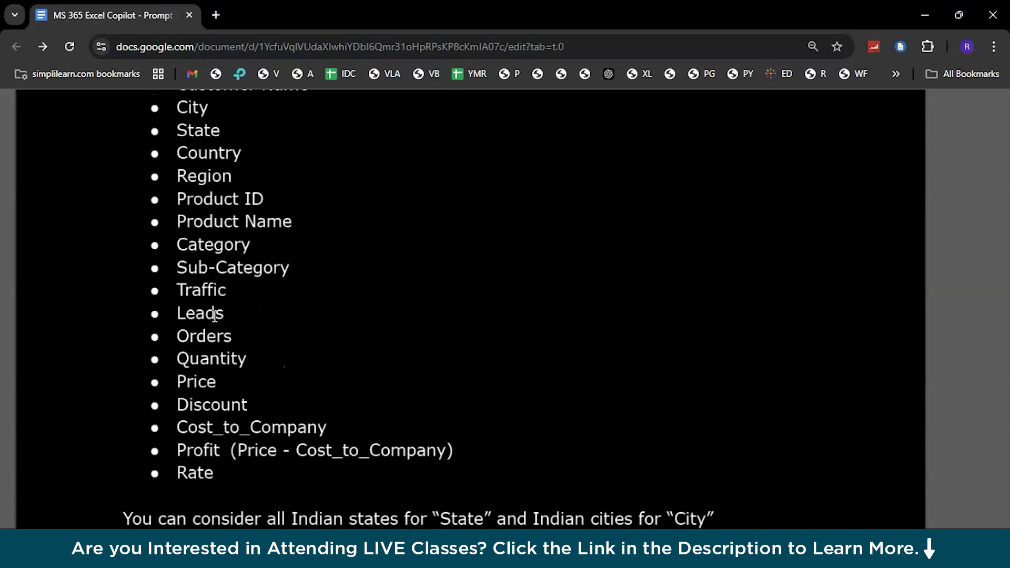
pyautogui.scroll(-1, 215, 315)
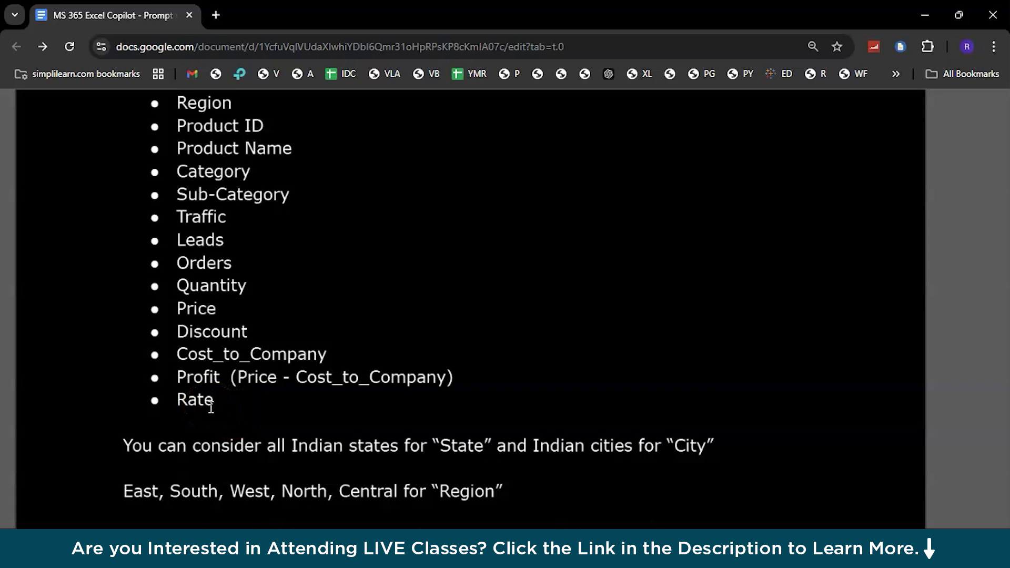
pyautogui.moveTo(211, 408); pyautogui.dragTo(275, 478)
pyautogui.click(294, 465)
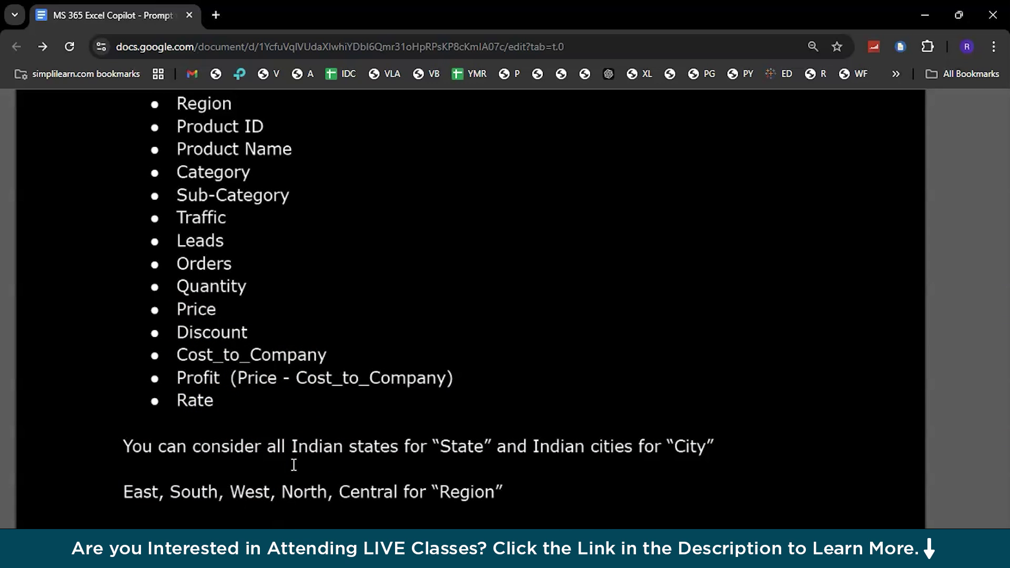
pyautogui.click(223, 452)
pyautogui.click(223, 451)
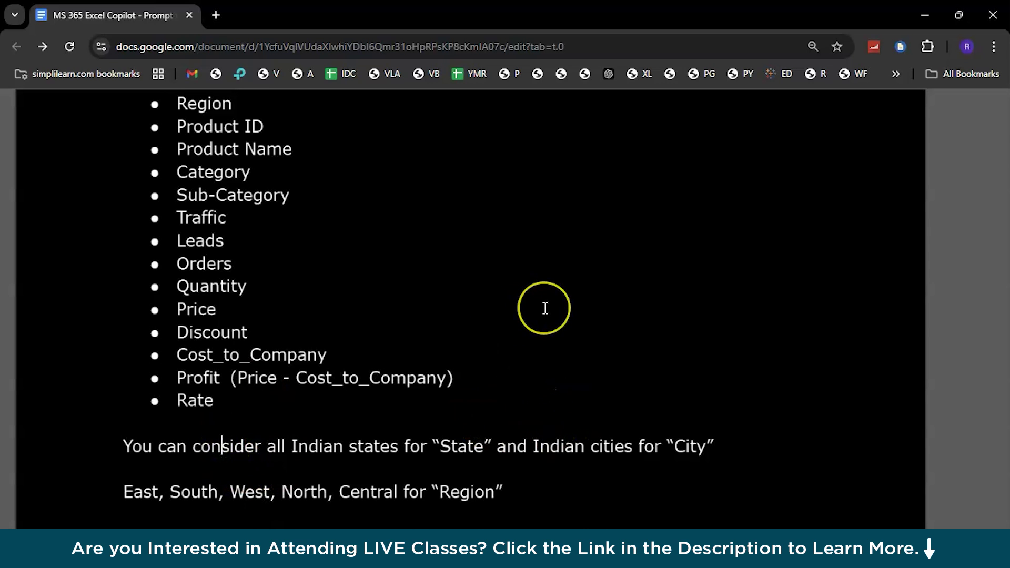
pyautogui.scroll(-5, 545, 308)
pyautogui.scroll(-2, 545, 308)
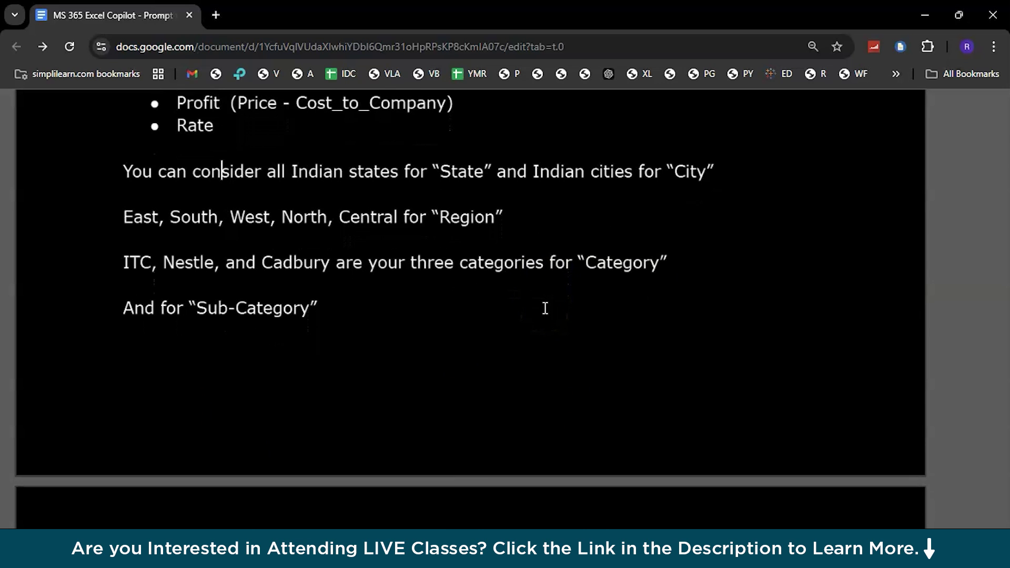
pyautogui.scroll(-2, 545, 308)
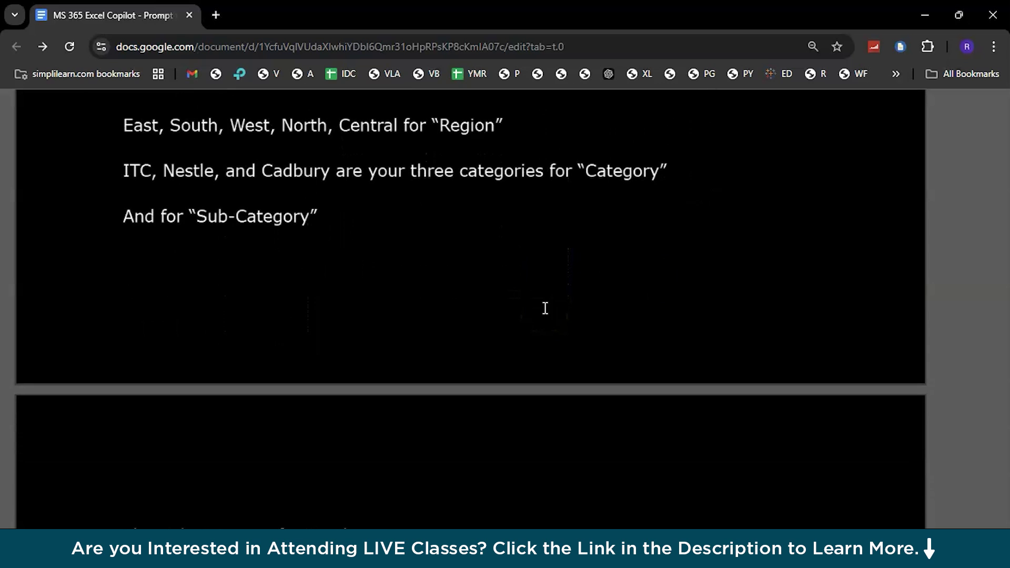
pyautogui.scroll(-3, 545, 308)
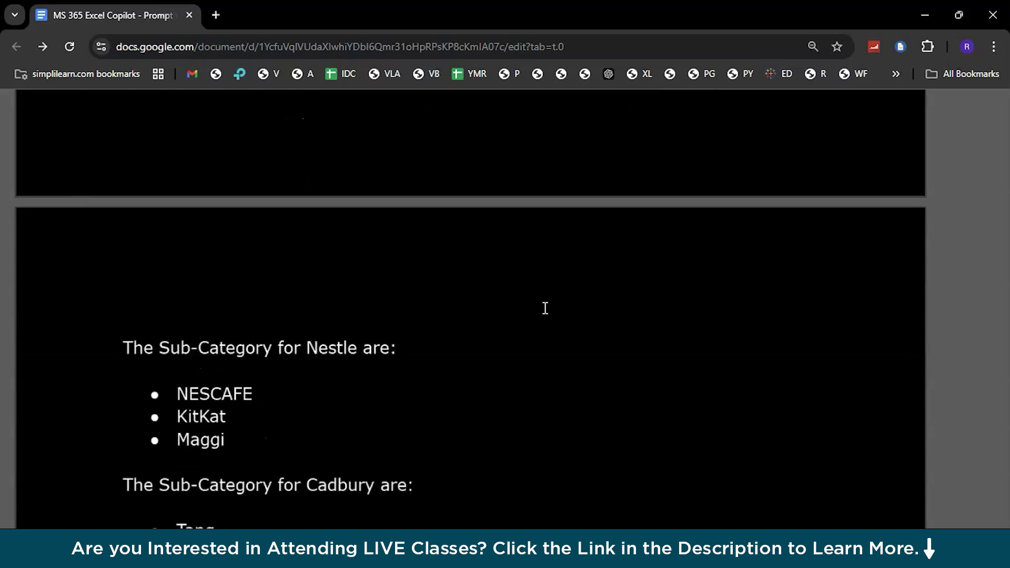
pyautogui.scroll(-3, 545, 309)
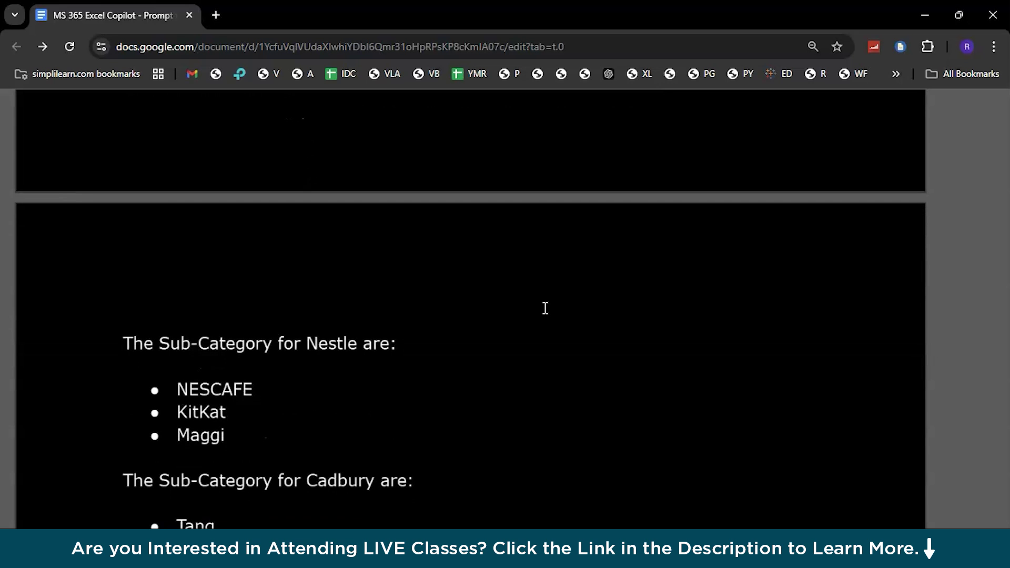
pyautogui.scroll(-5, 545, 308)
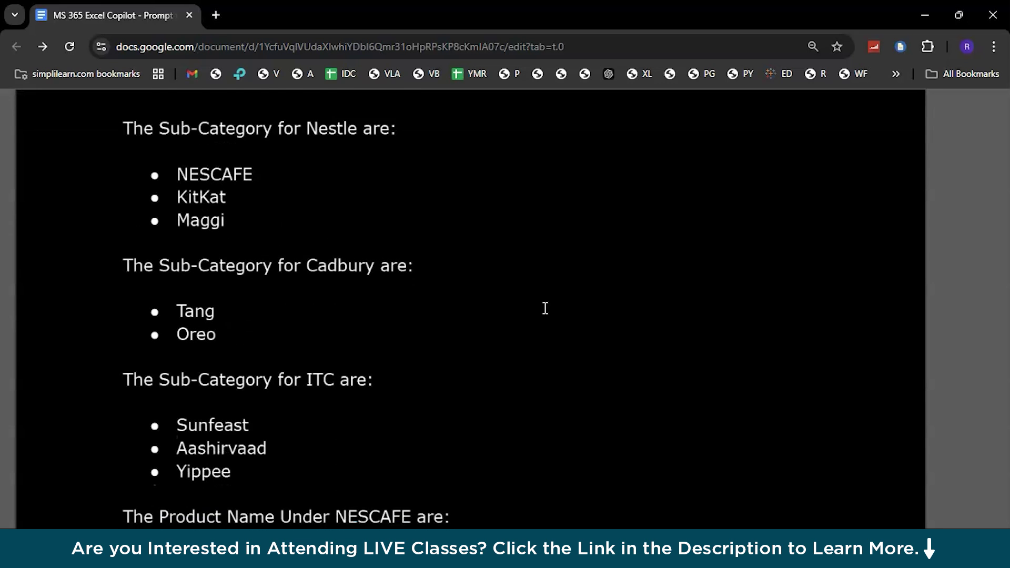
pyautogui.scroll(-15, 545, 308)
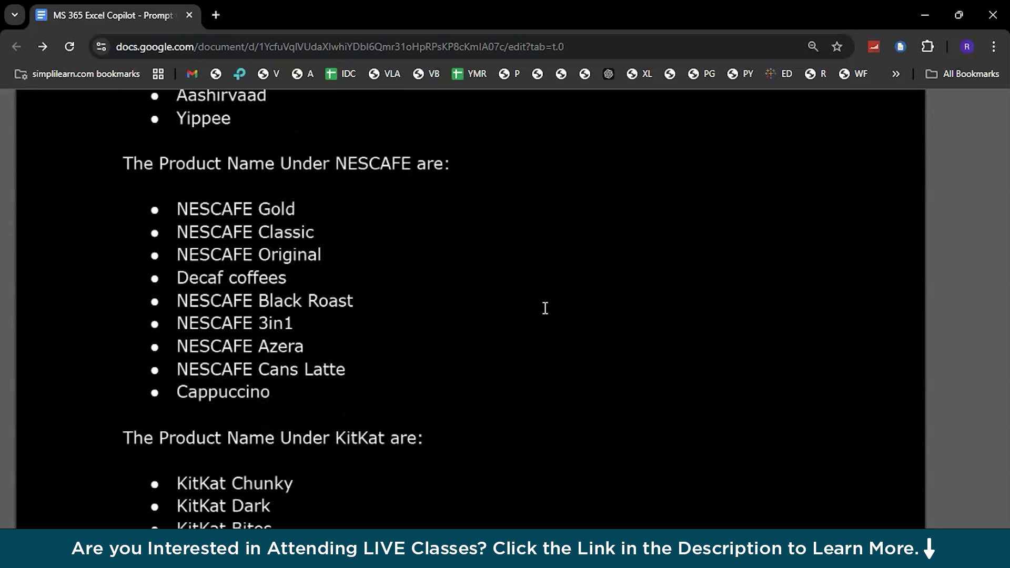
pyautogui.scroll(-20, 545, 308)
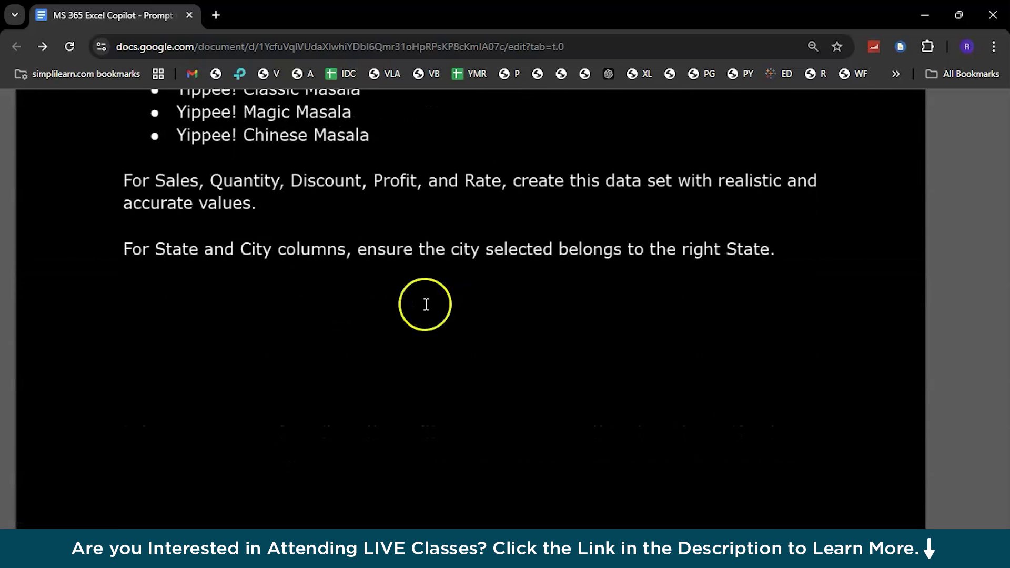
# Select the entire Google Docs dataset prompt text so it can be copied.
pyautogui.tripleClick(455, 185)
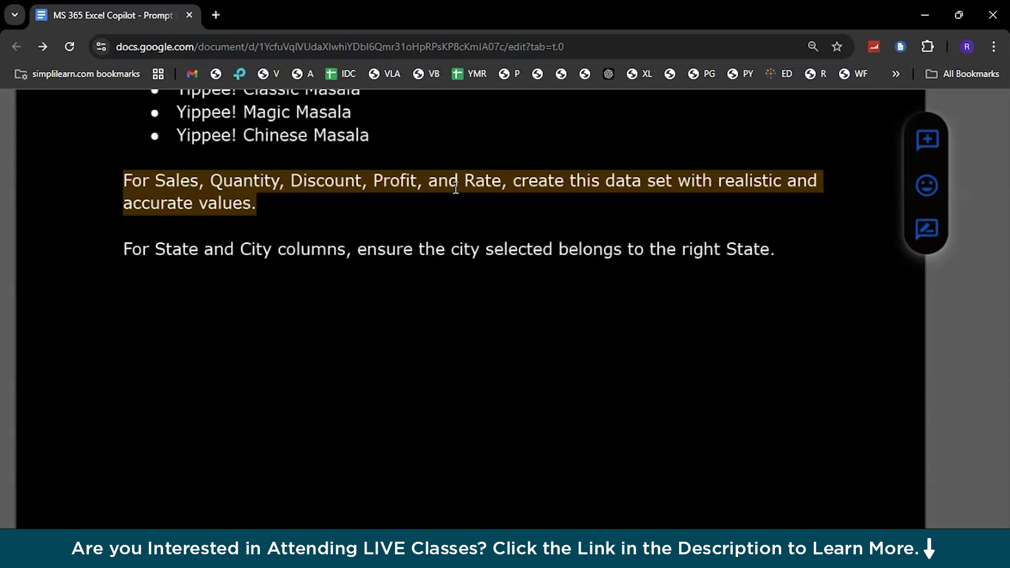
pyautogui.tripleClick(307, 248)
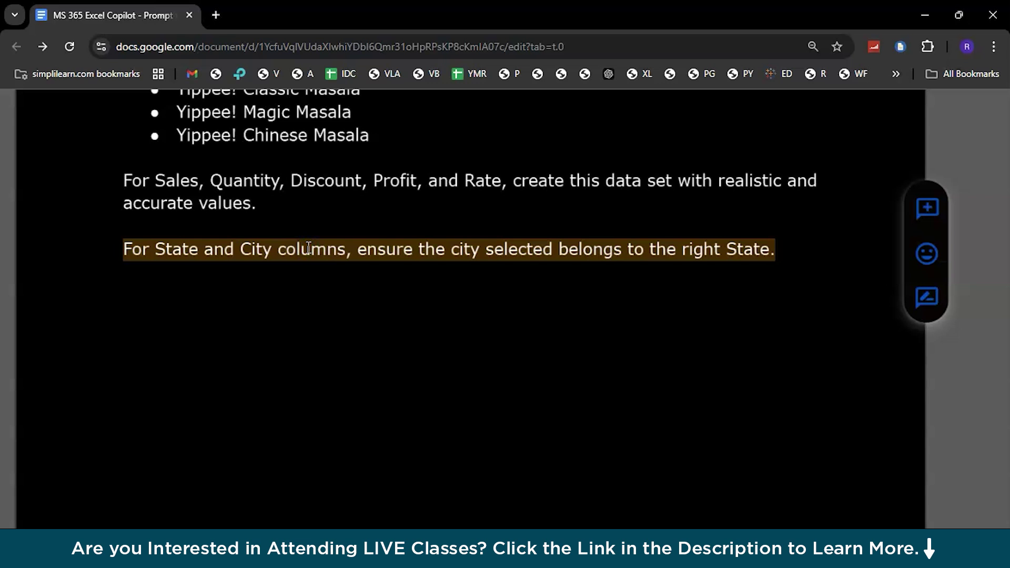
pyautogui.click(588, 270)
pyautogui.scroll(8, 451, 199)
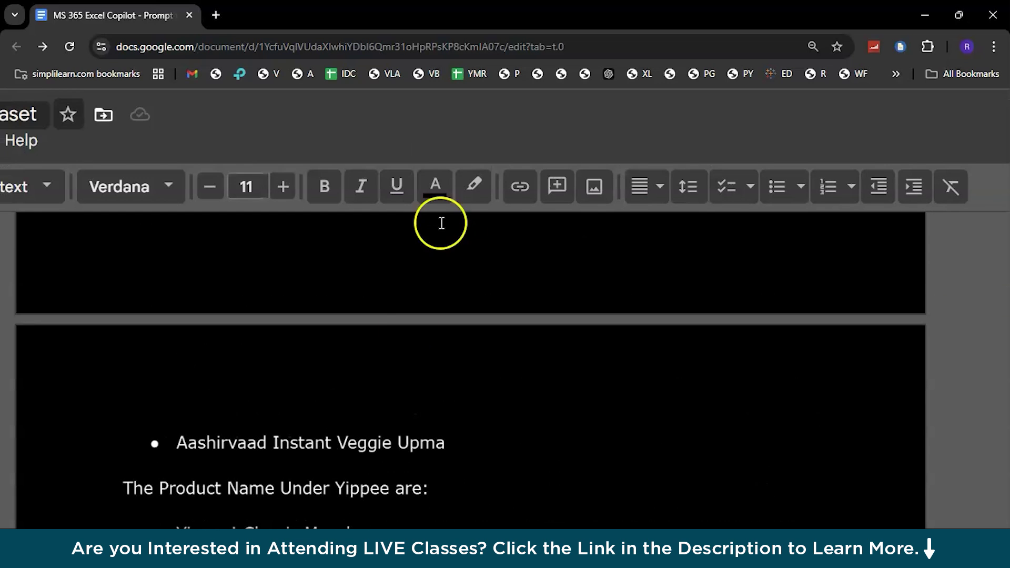
pyautogui.click(404, 348)
pyautogui.hotkey('ctrl', 'shift', 'End')
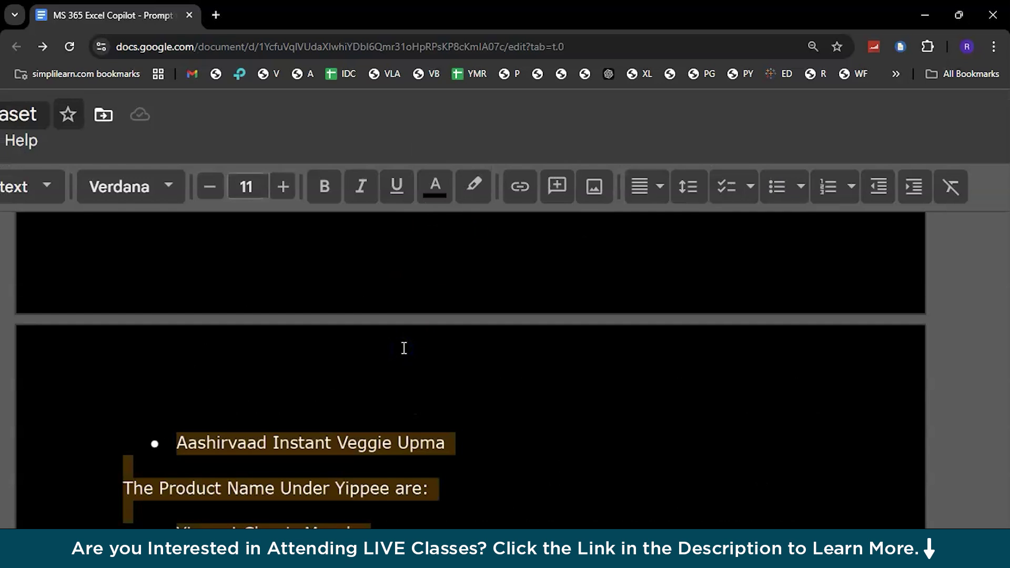
pyautogui.click(504, 394)
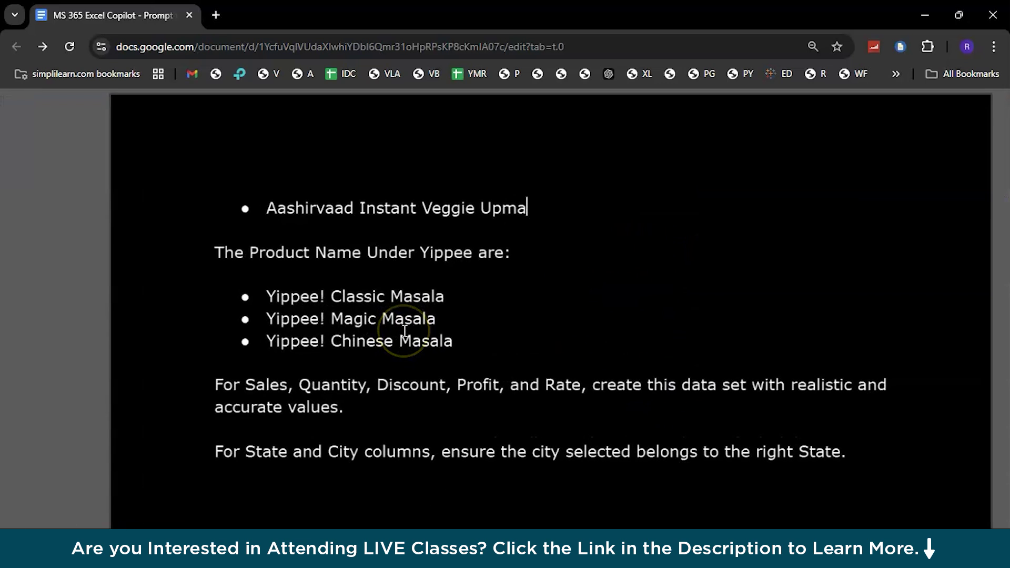
pyautogui.hotkey('ctrl', 'a')
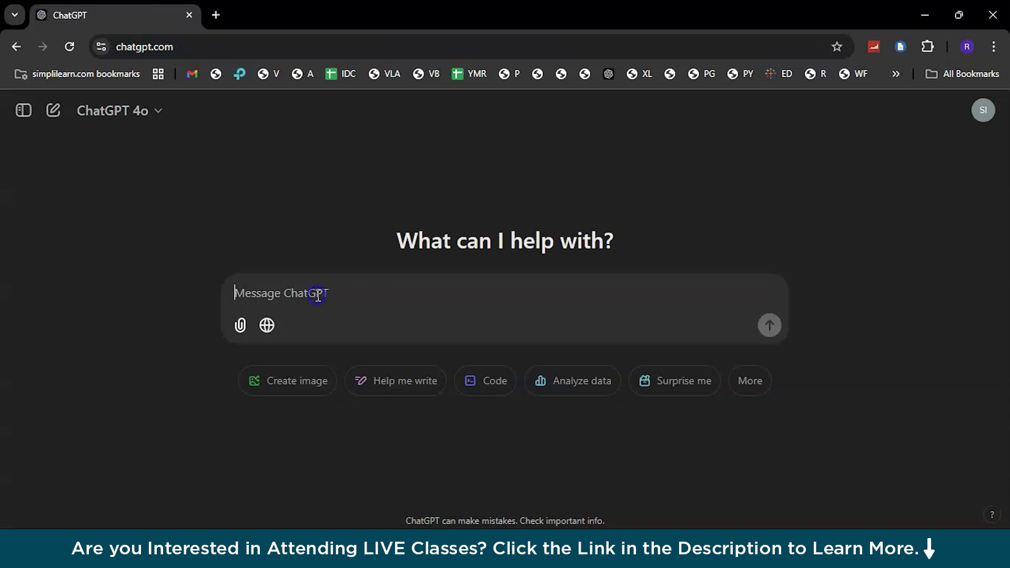
# Paste the copied dataset prompt into a new ChatGPT message and review it.
pyautogui.click(350, 324)
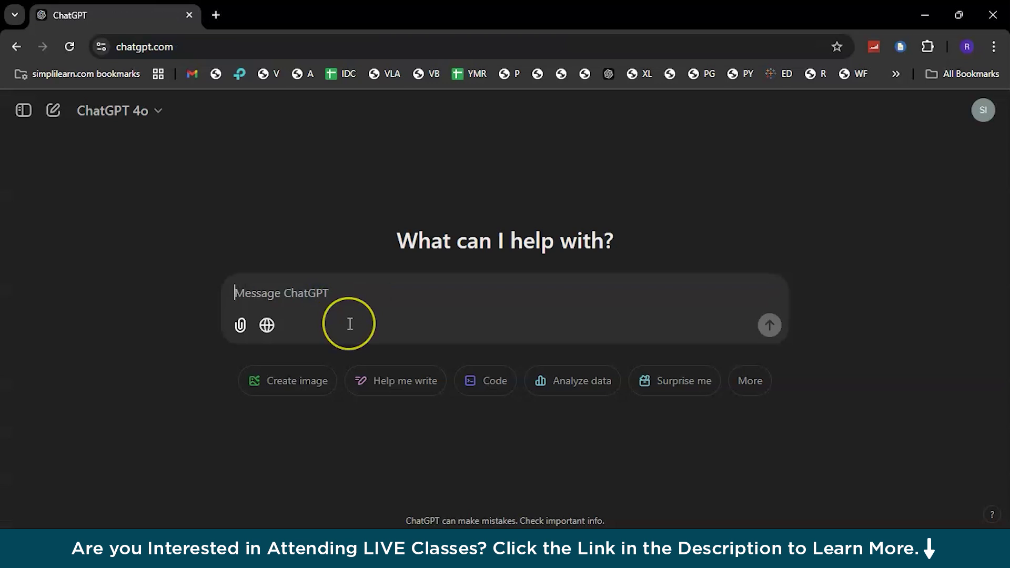
pyautogui.hotkey('ctrl', 'v')
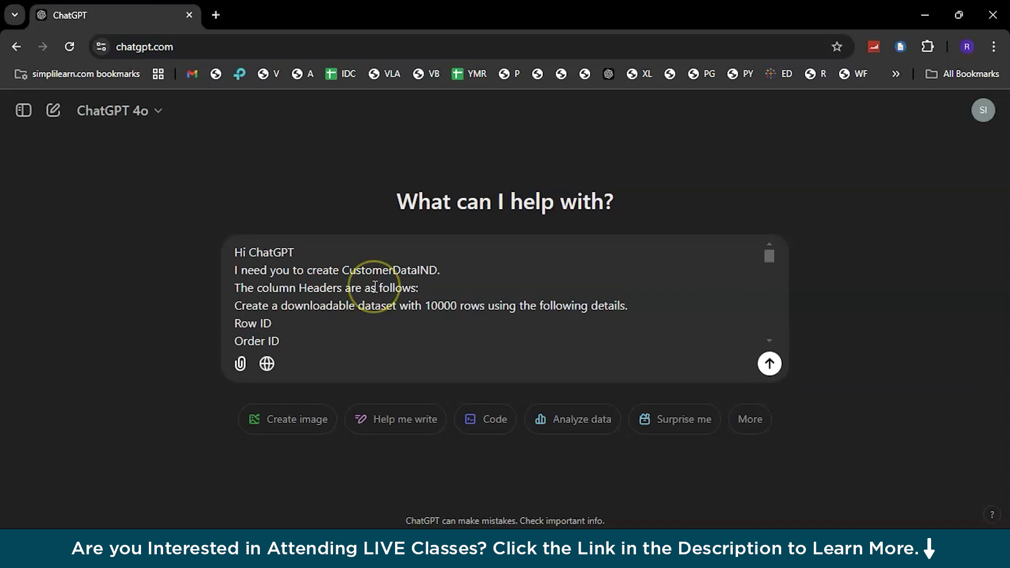
pyautogui.scroll(-3, 375, 287)
pyautogui.scroll(-20, 375, 287)
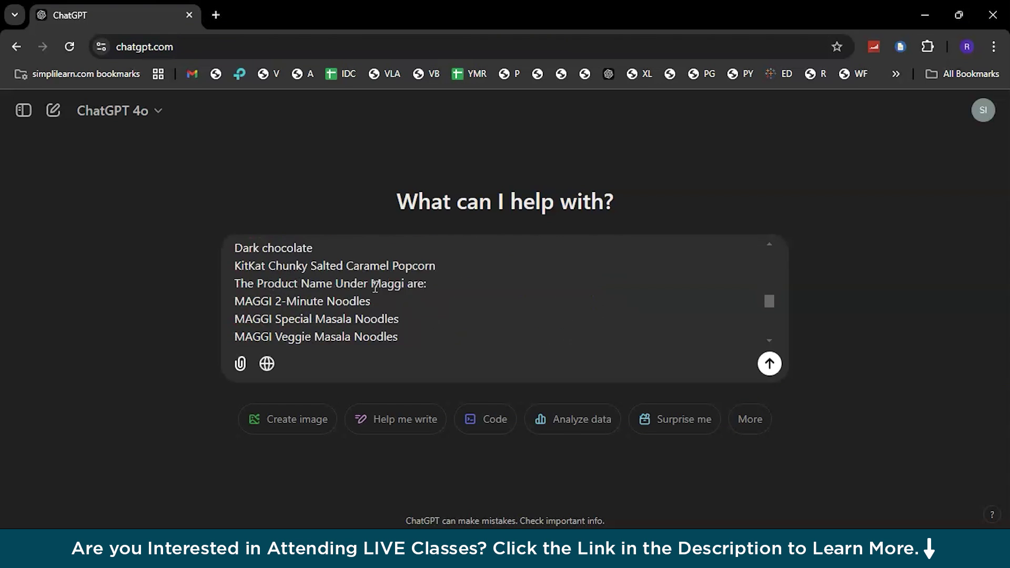
pyautogui.scroll(-6, 376, 287)
pyautogui.scroll(3, 375, 287)
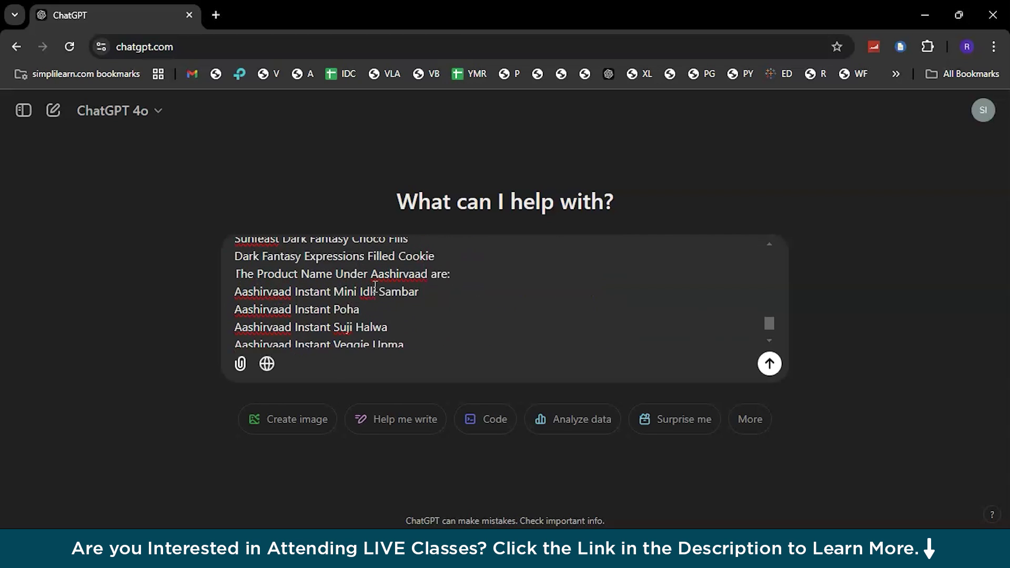
pyautogui.scroll(-3, 375, 287)
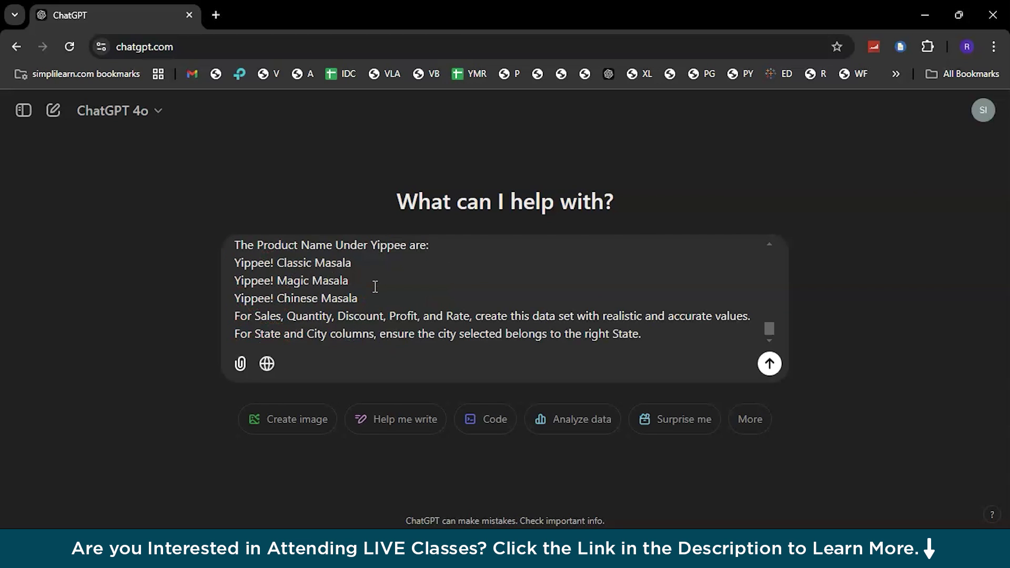
pyautogui.scroll(20, 375, 287)
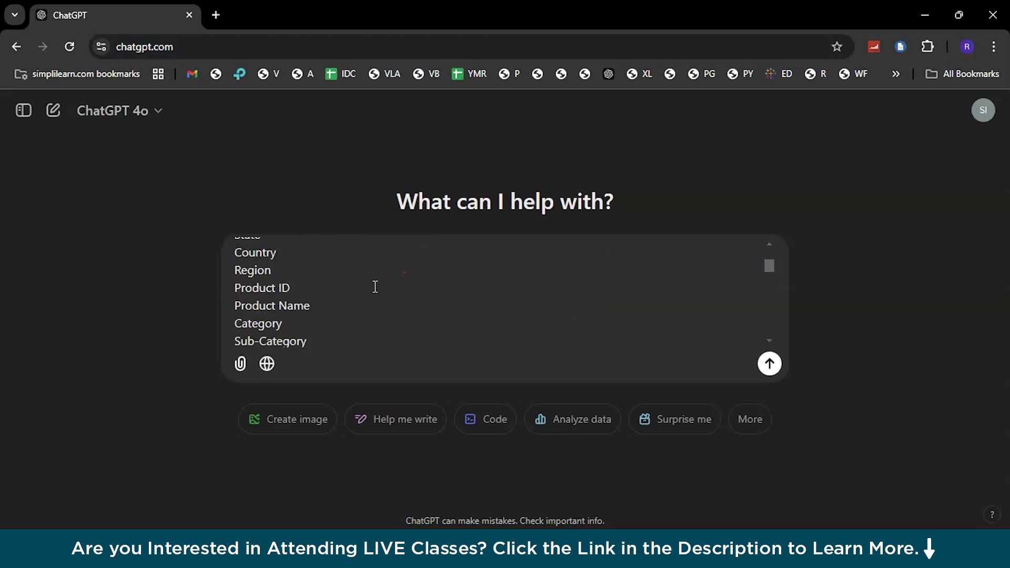
pyautogui.scroll(5, 375, 286)
pyautogui.scroll(-4, 375, 286)
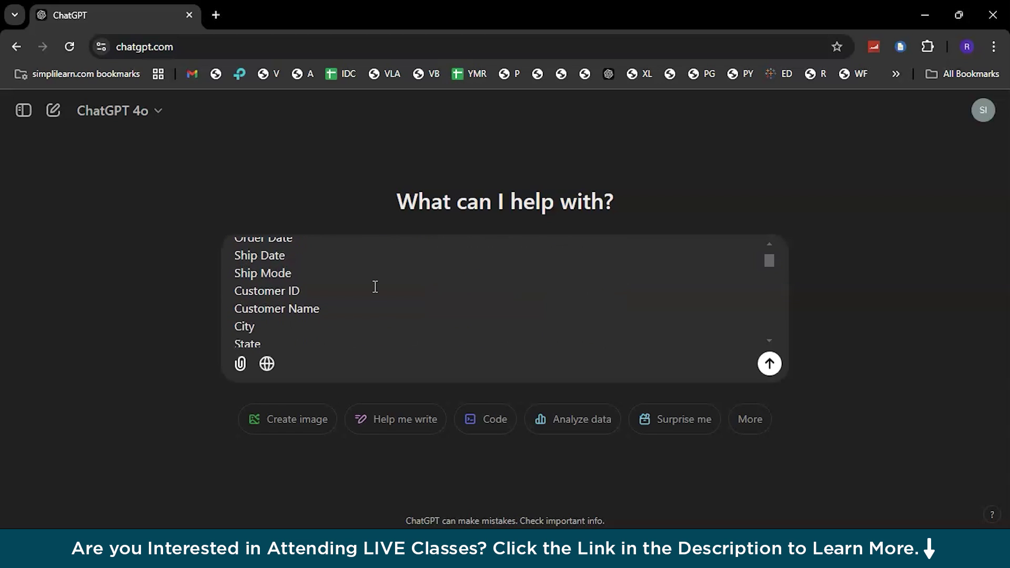
pyautogui.scroll(-4, 375, 286)
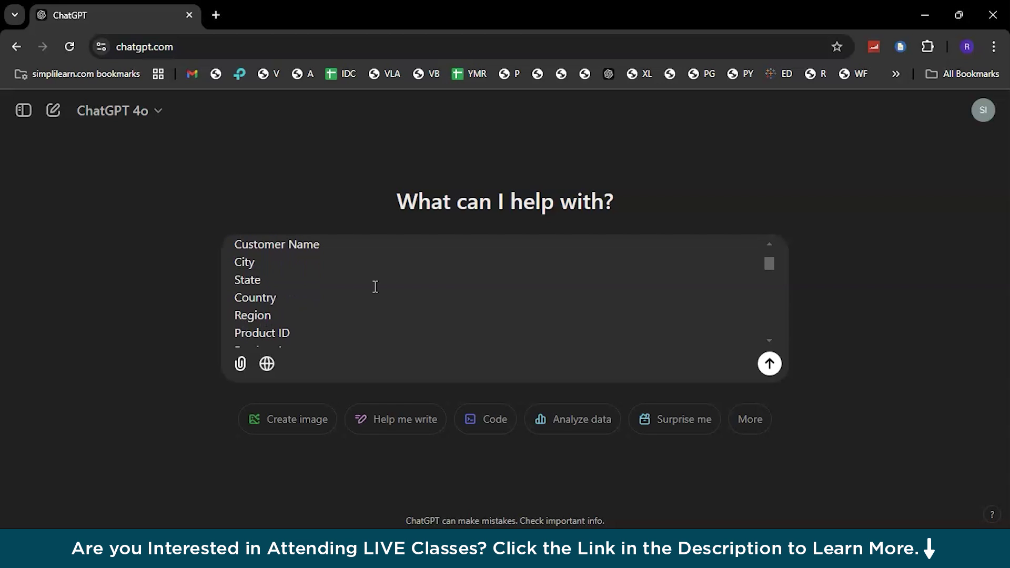
pyautogui.scroll(-5, 375, 286)
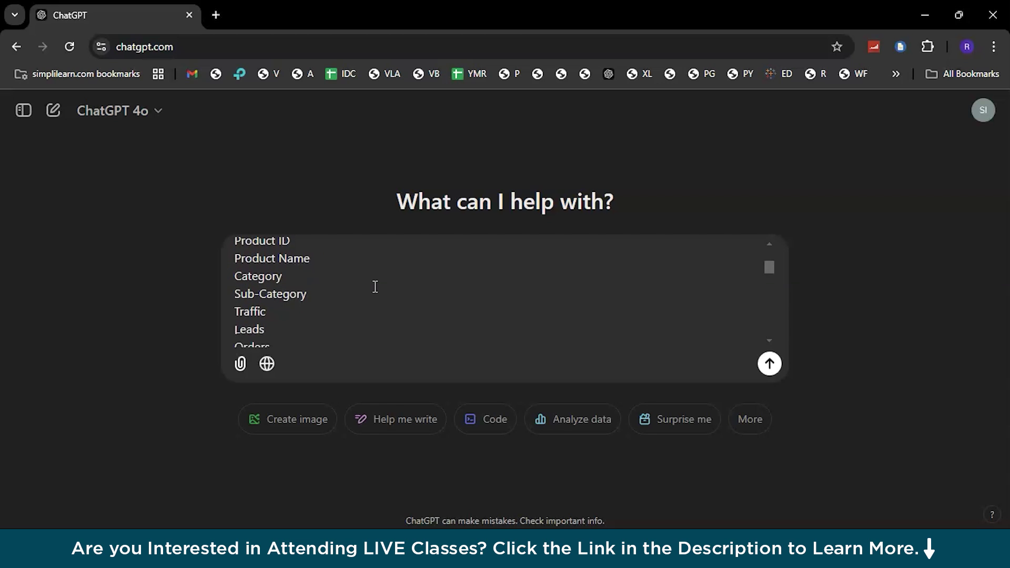
pyautogui.scroll(-3, 375, 286)
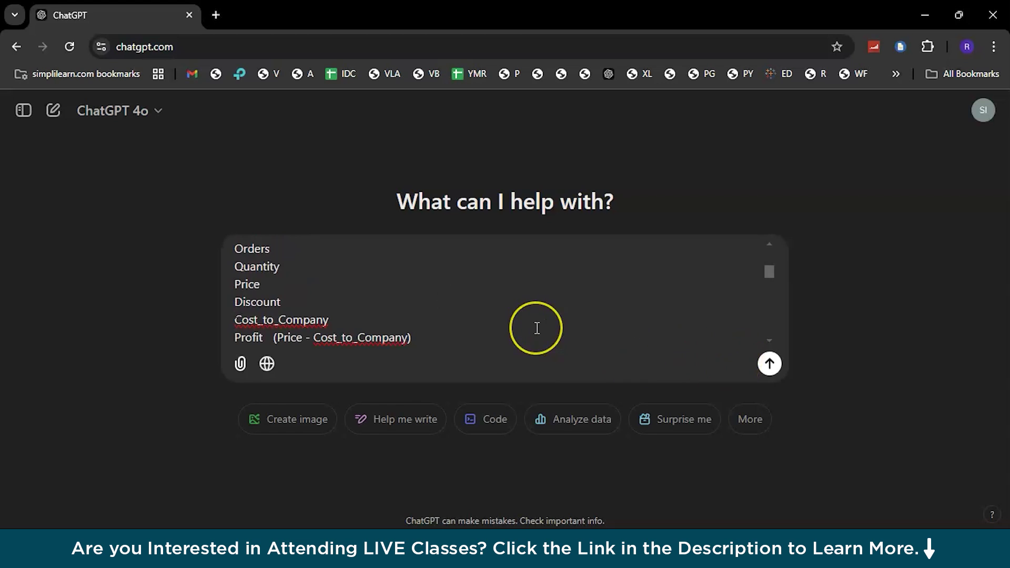
pyautogui.scroll(-20, 537, 328)
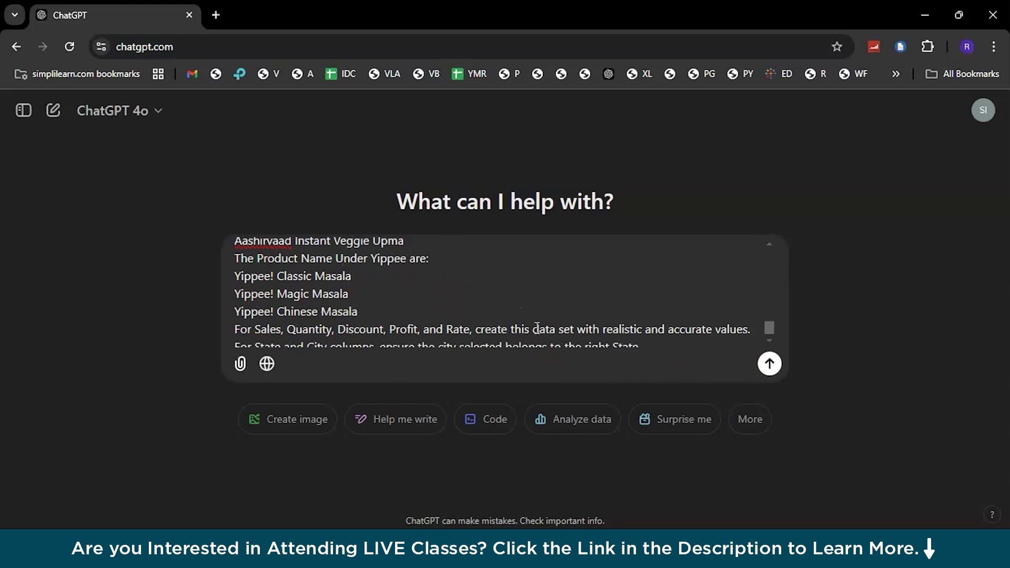
pyautogui.scroll(-1, 537, 328)
# Append 'give me a downloadable link or file' to the prompt and send it.
pyautogui.click(685, 334)
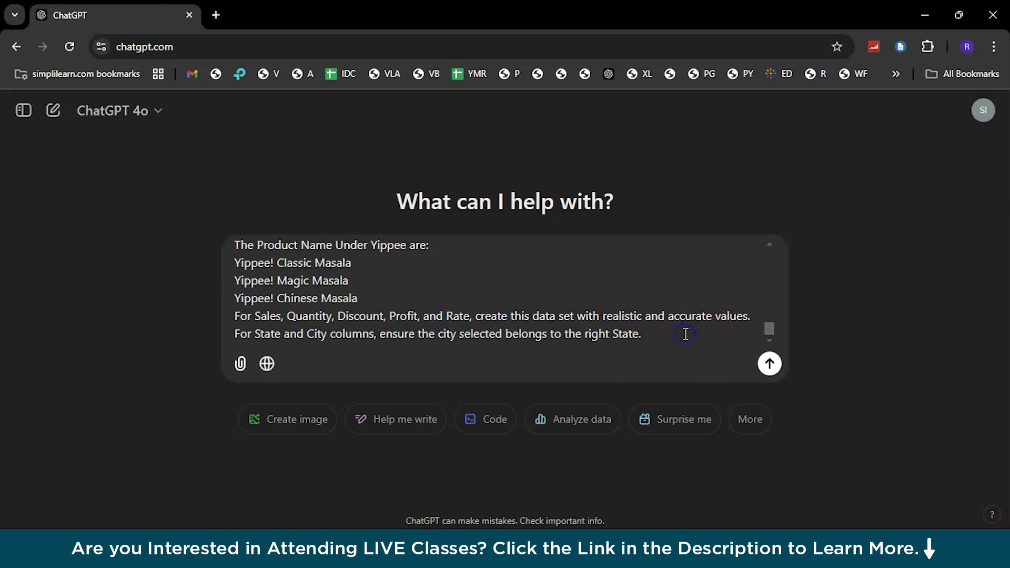
pyautogui.hotkey('shift', 'Return')
pyautogui.hotkey('shift', 'Return')
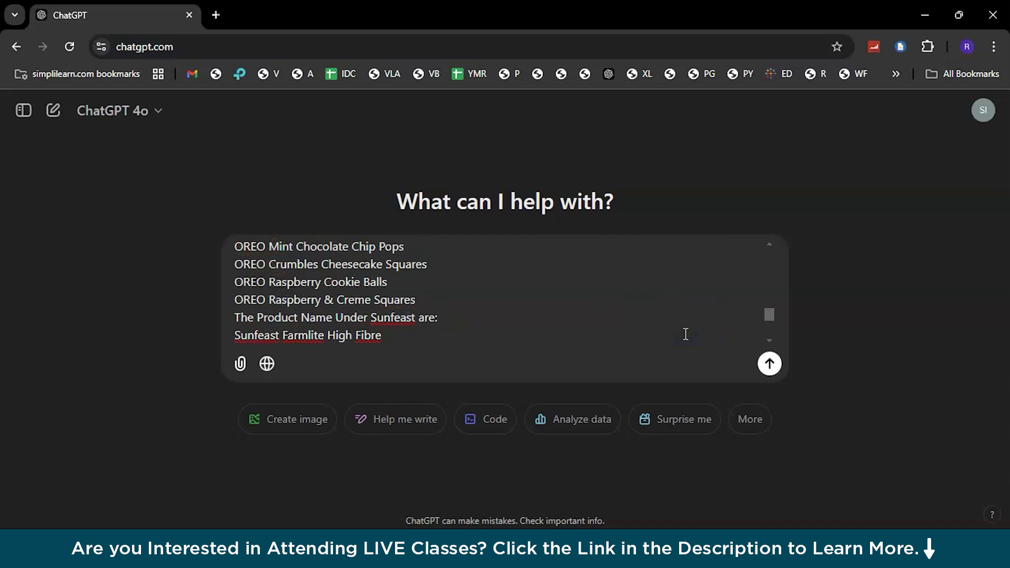
pyautogui.write('downloadable link or file')
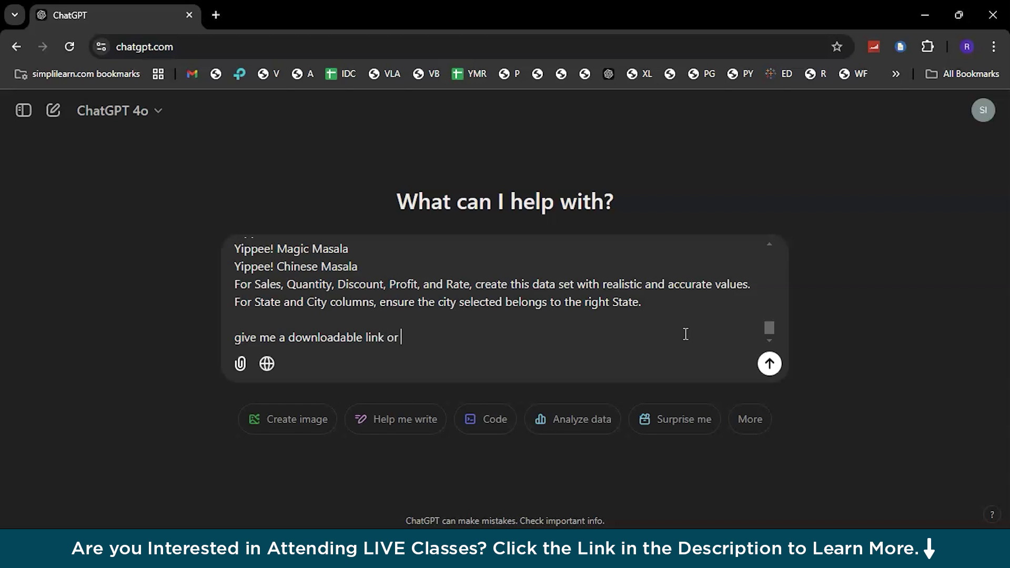
pyautogui.click(769, 364)
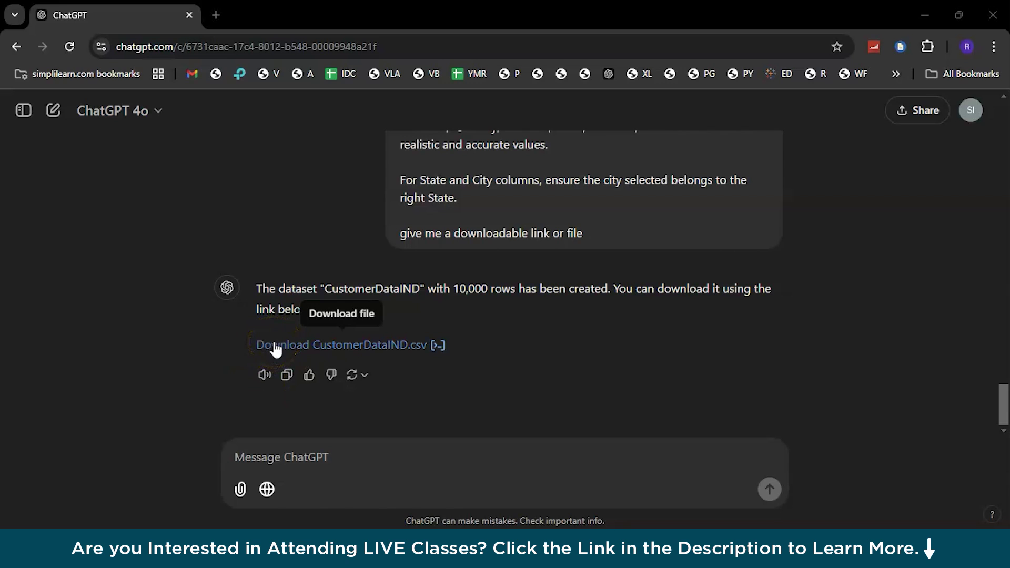
# Download CustomerDataIND.csv from ChatGPT, confirm the download, and return to Excel's Book1.
pyautogui.click(350, 348)
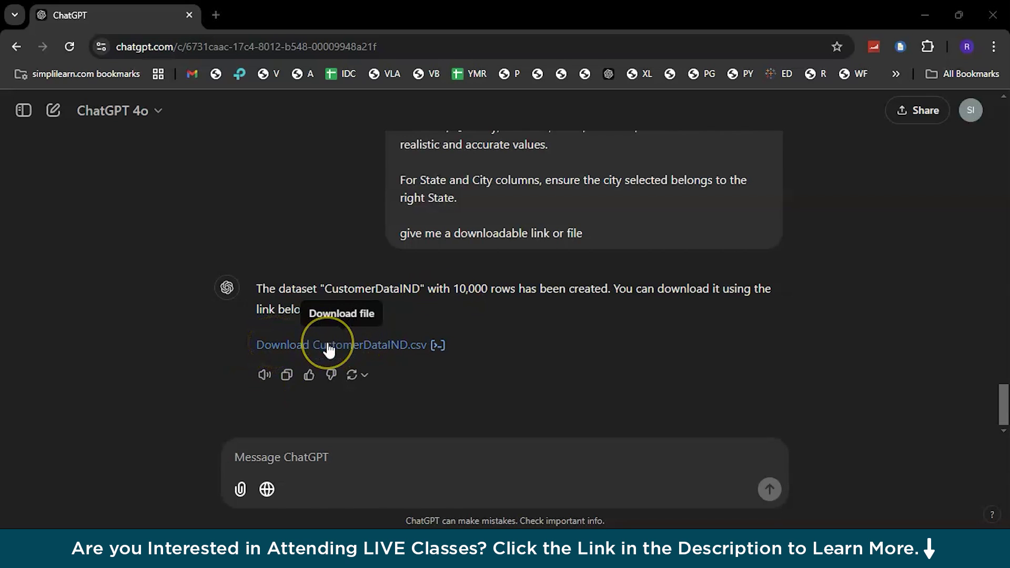
pyautogui.click(933, 45)
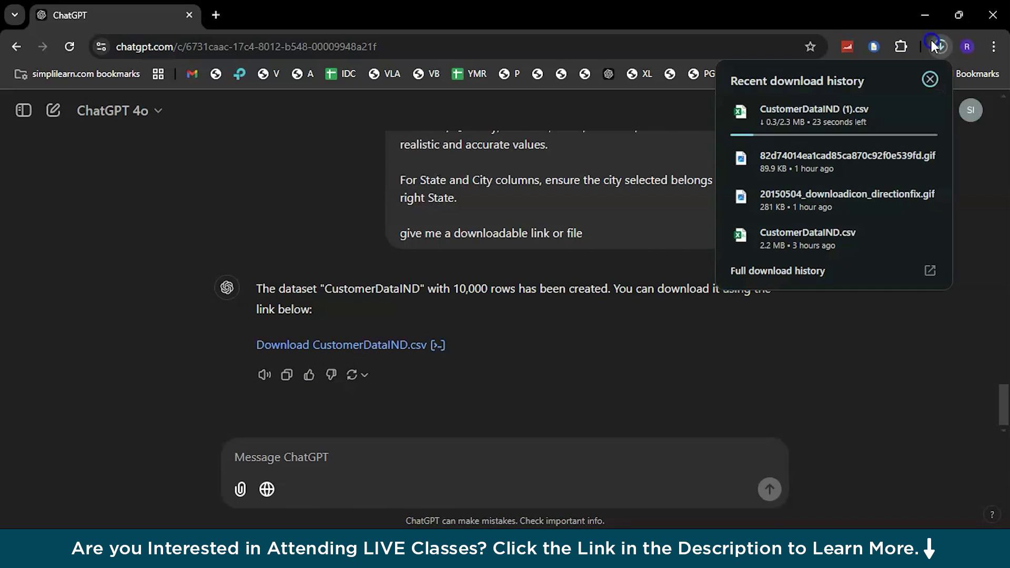
pyautogui.click(921, 82)
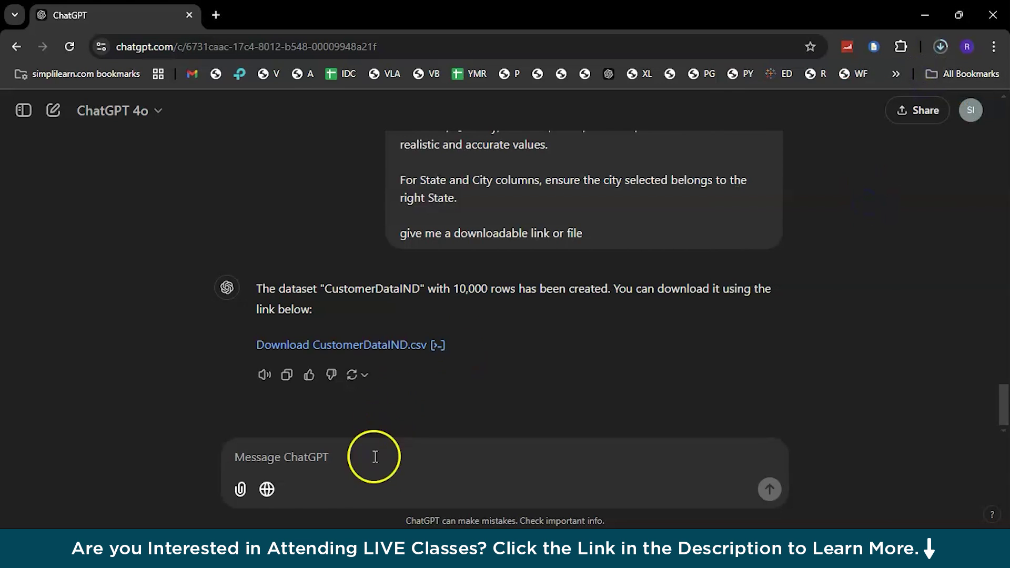
pyautogui.click(405, 521)
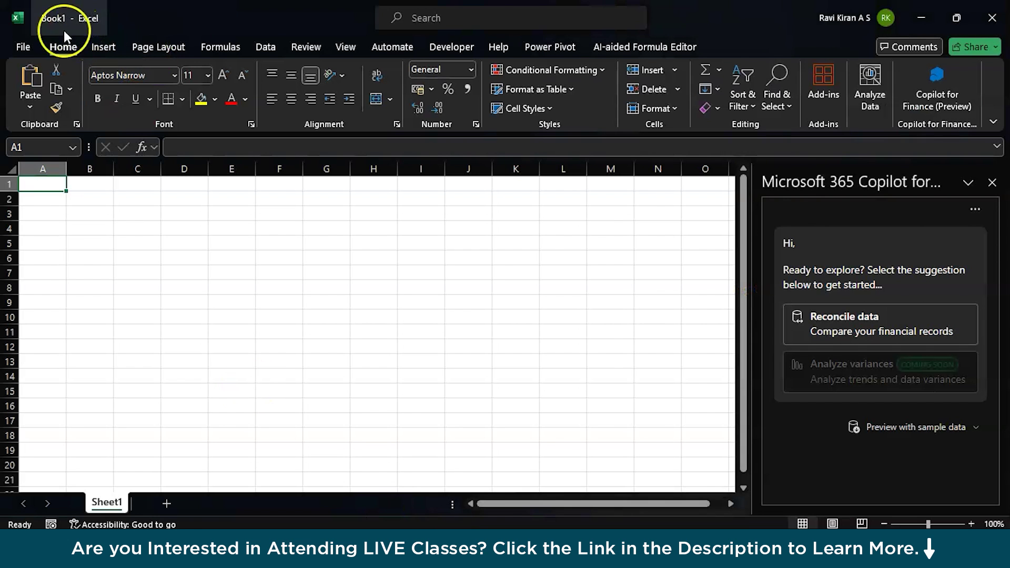
# Open the CustomerDataIND workbook from Excel's Recent list.
pyautogui.click(27, 46)
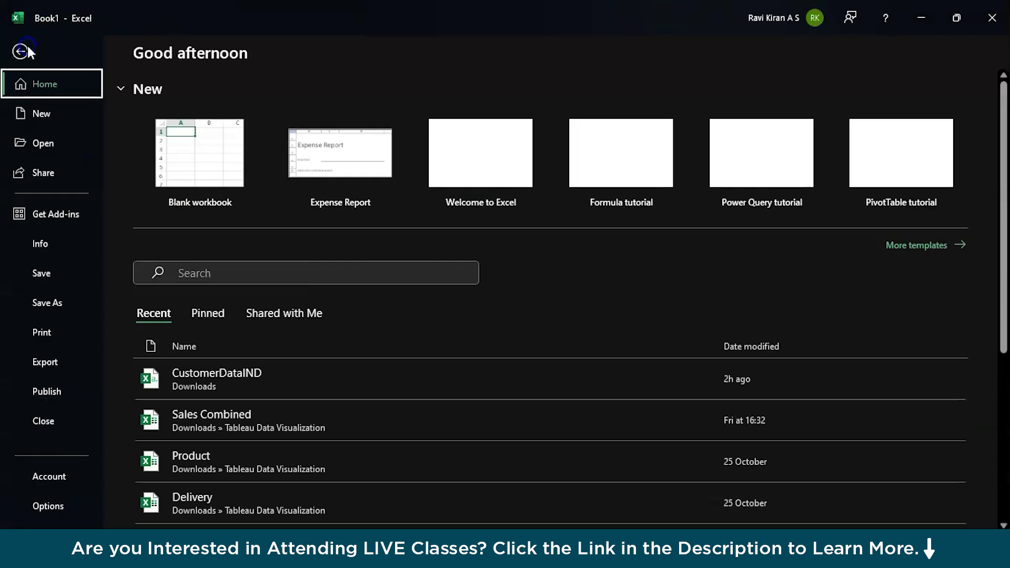
pyautogui.click(175, 359)
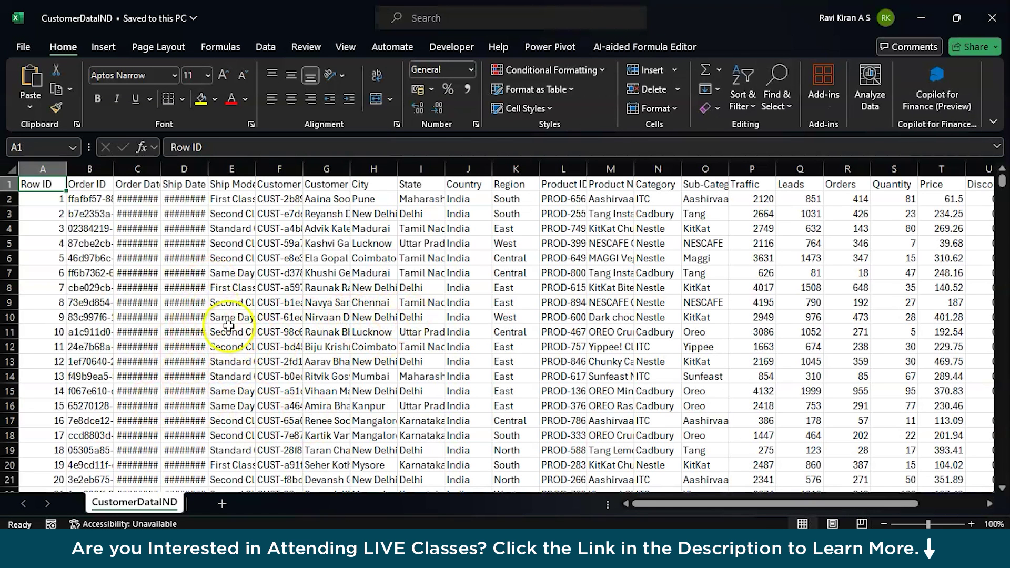
pyautogui.click(280, 316)
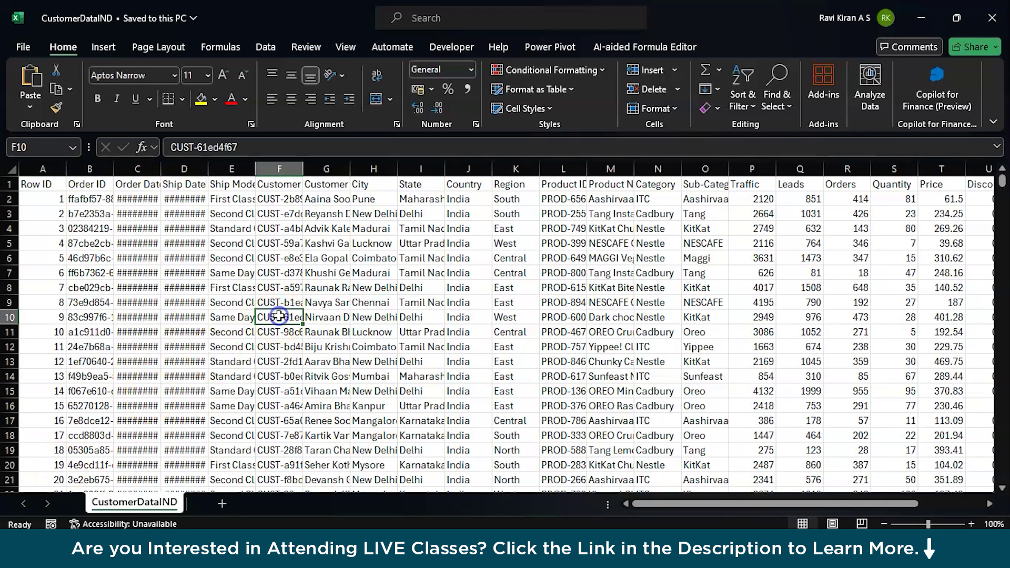
# Autofit columns C through I: Order Date, Ship Date, Ship Mode, Customer ID, Customer Name, City, State.
pyautogui.doubleClick(160, 168)
pyautogui.doubleClick(215, 168)
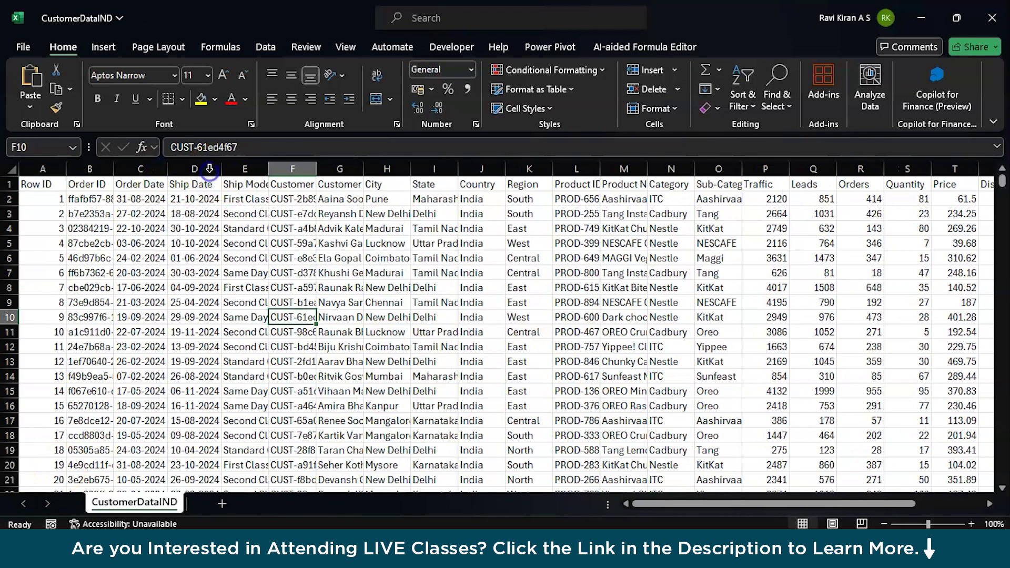
pyautogui.doubleClick(269, 169)
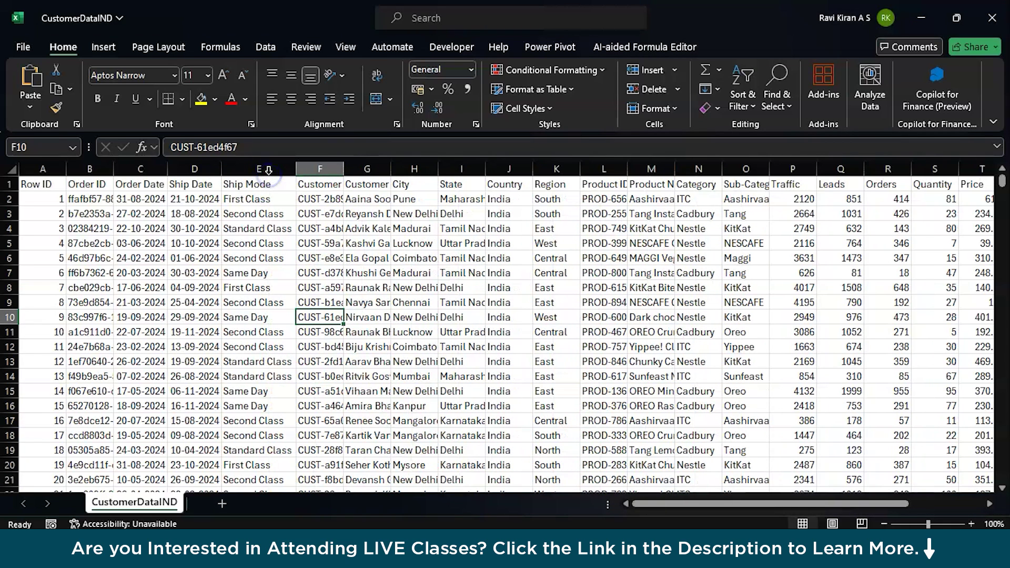
pyautogui.doubleClick(344, 168)
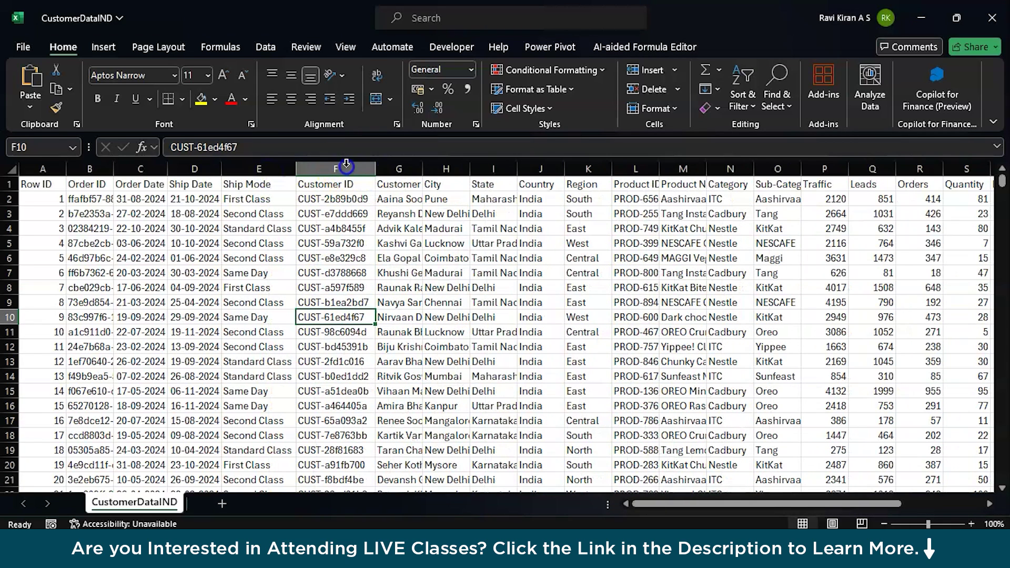
pyautogui.doubleClick(422, 168)
pyautogui.hscroll(3, 521, 246)
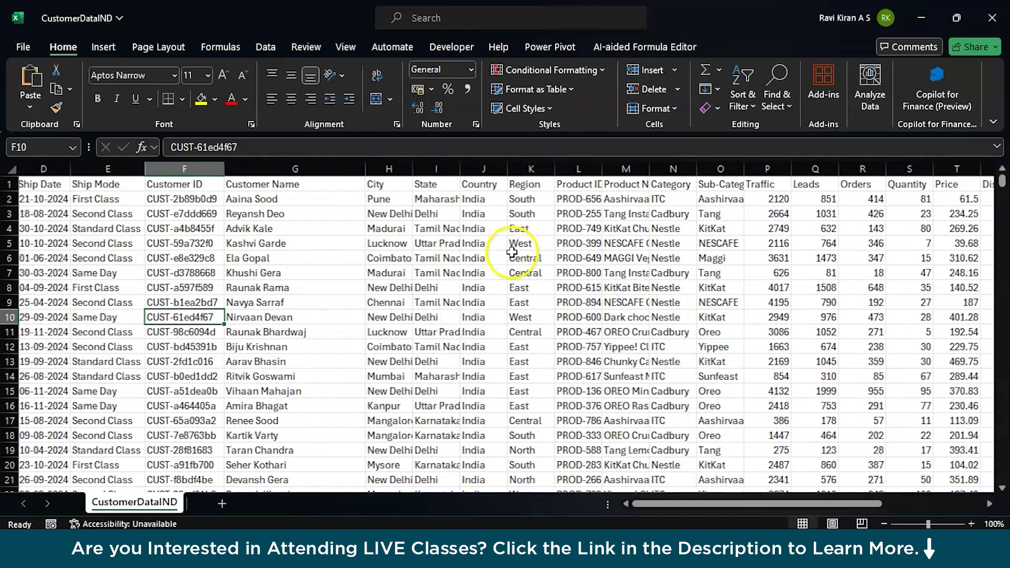
pyautogui.doubleClick(404, 167)
pyautogui.doubleClick(464, 168)
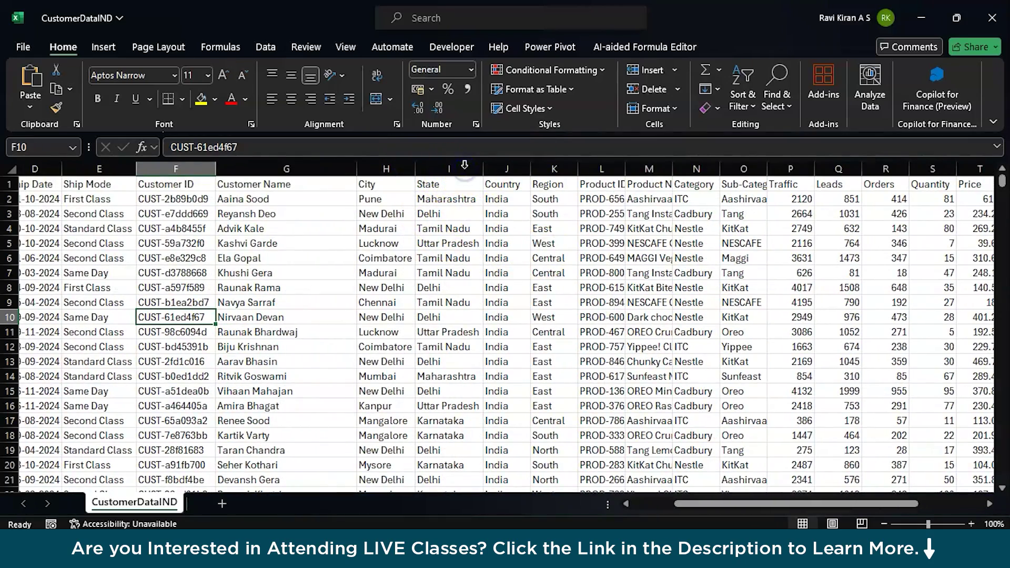
pyautogui.hscroll(3, 532, 242)
pyautogui.hscroll(-5, 483, 284)
pyautogui.hscroll(-1, 282, 289)
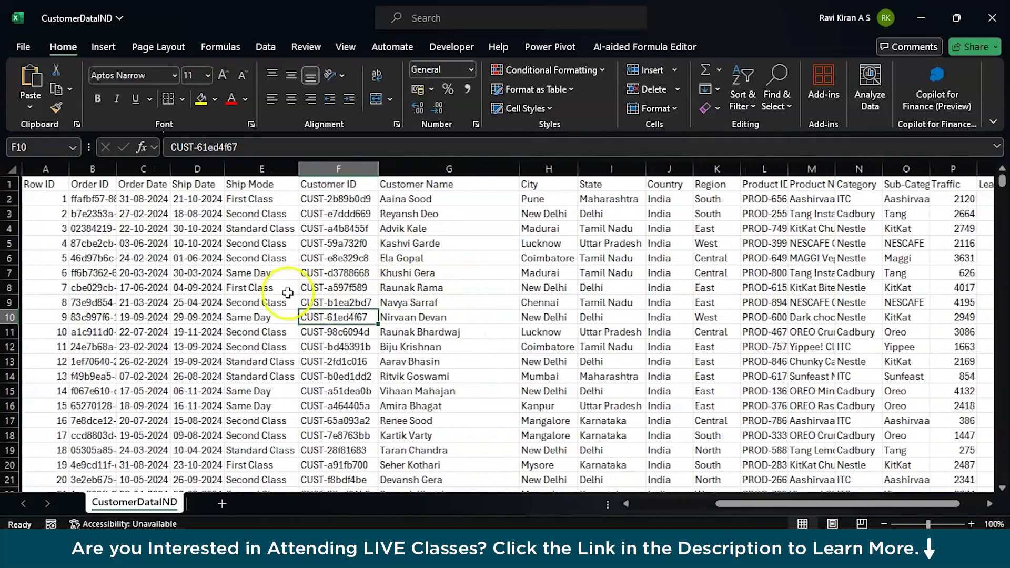
# Format the whole CustomerDataIND data range as Table1 with headers using Ctrl+T.
pyautogui.click(288, 293)
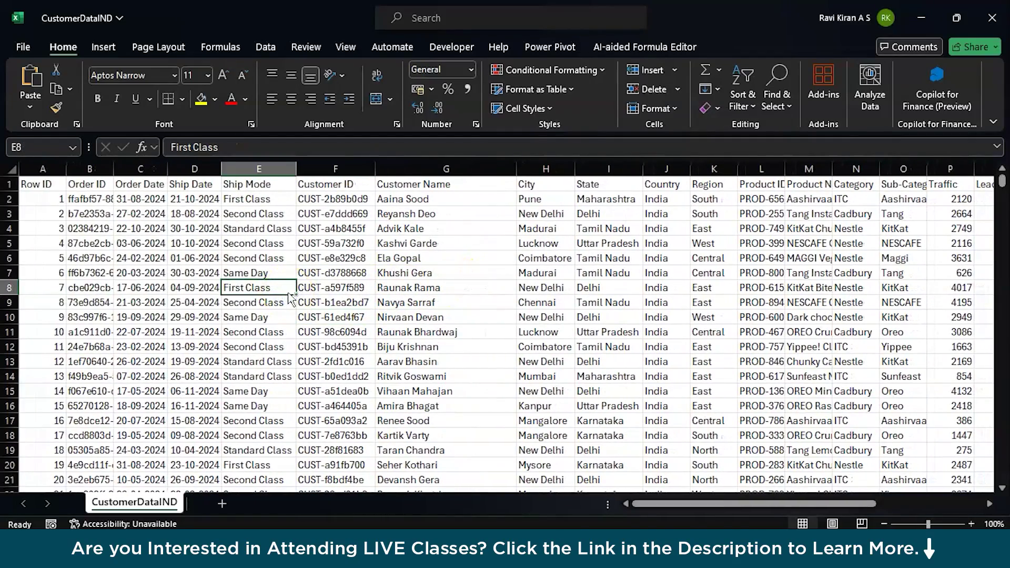
pyautogui.hotkey('ctrl', 'a')
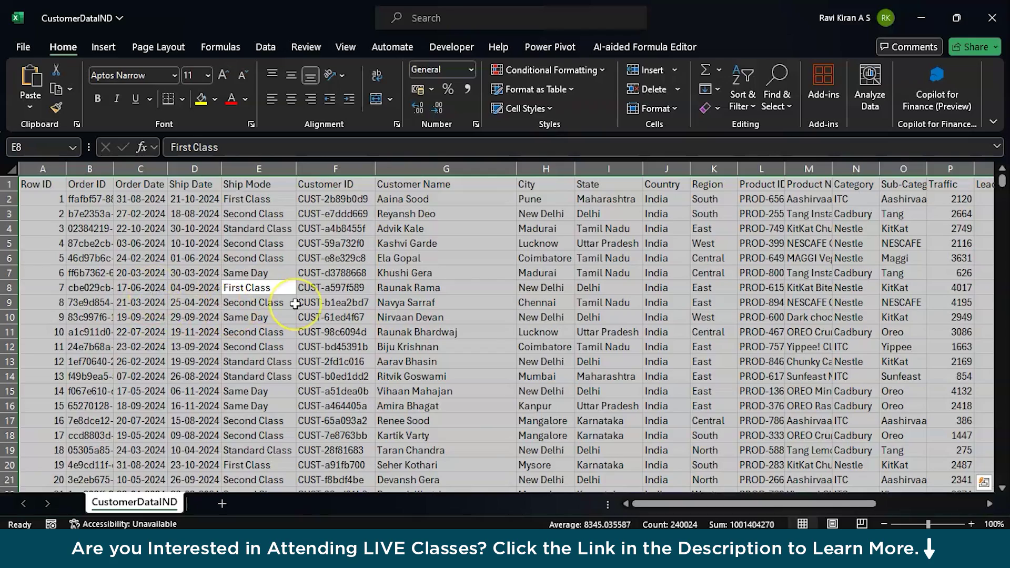
pyautogui.hscroll(6, 295, 304)
pyautogui.hscroll(-6, 295, 304)
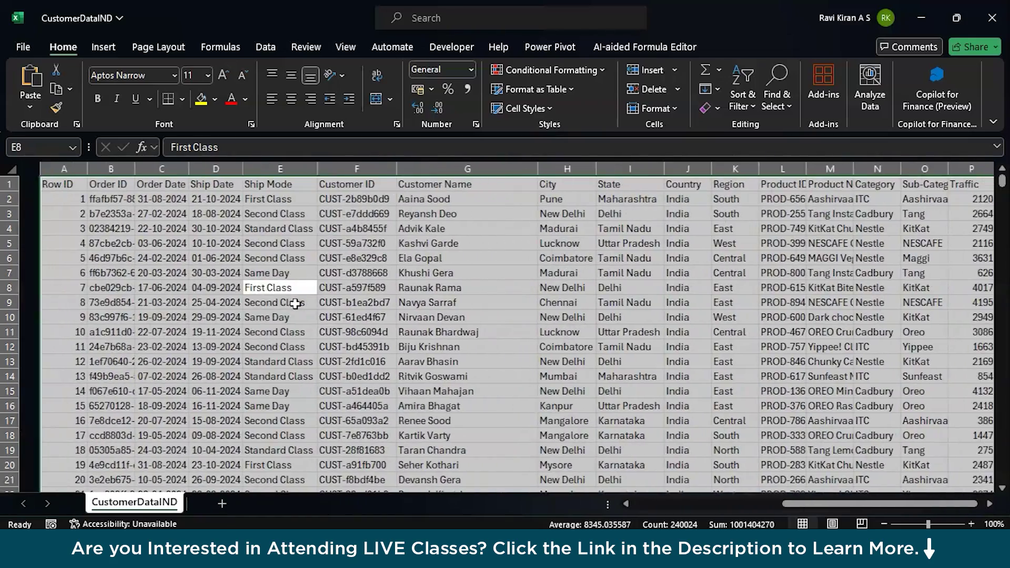
pyautogui.press('Return')
pyautogui.hotkey('ctrl', 't')
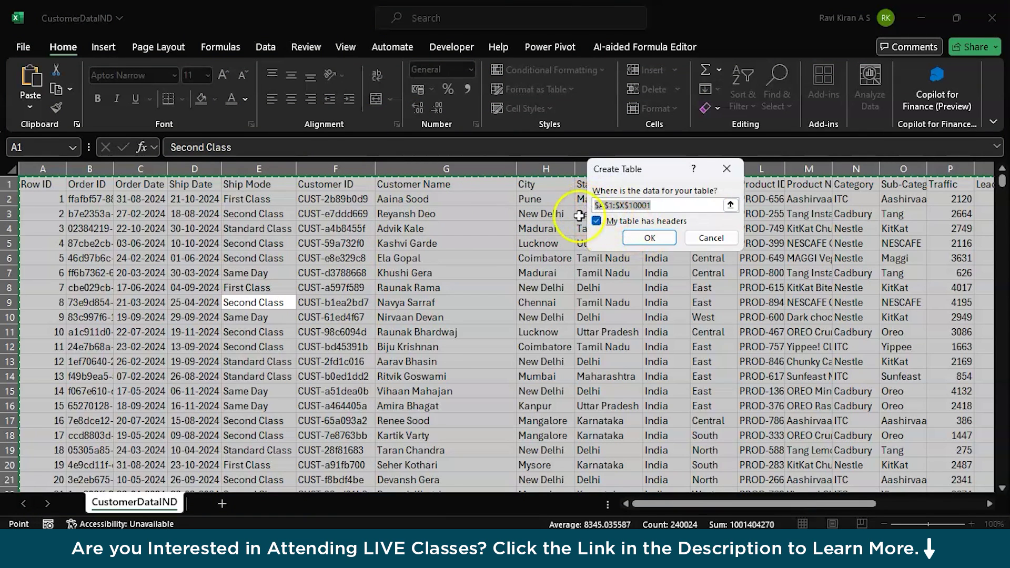
pyautogui.click(648, 236)
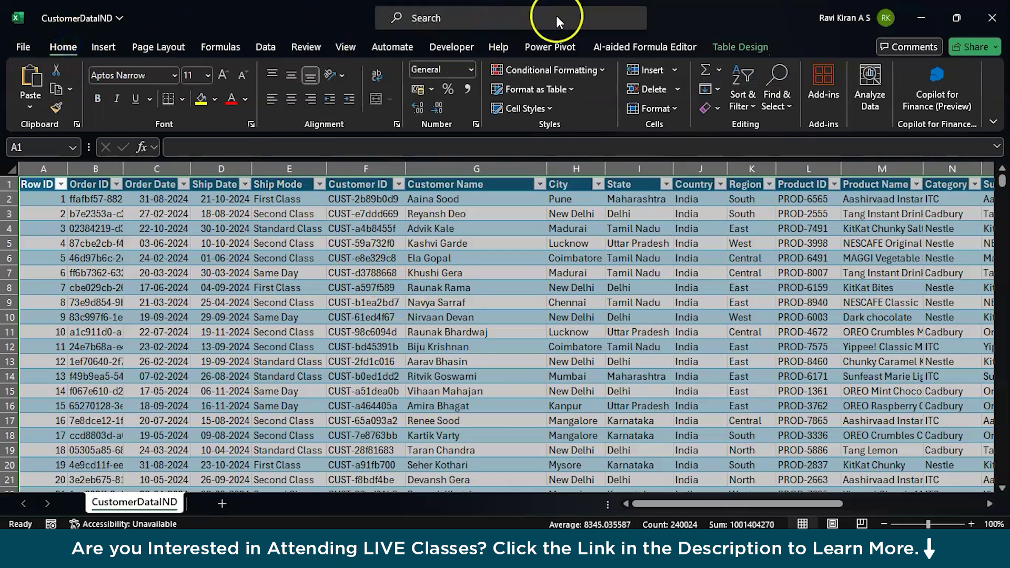
pyautogui.click(817, 75)
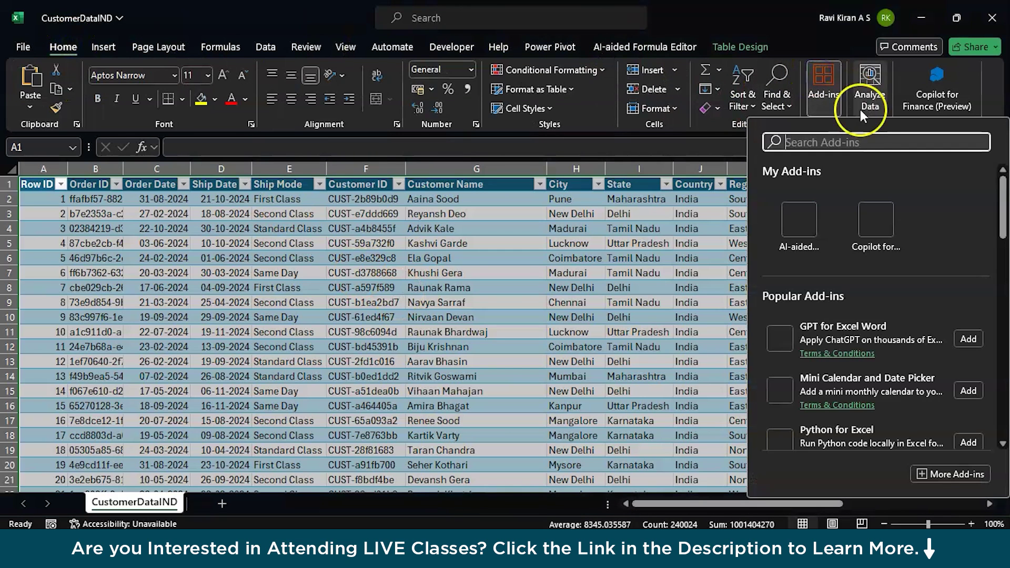
# Launch Copilot for Finance and start Reconcile data using the sample data preview.
pyautogui.click(874, 224)
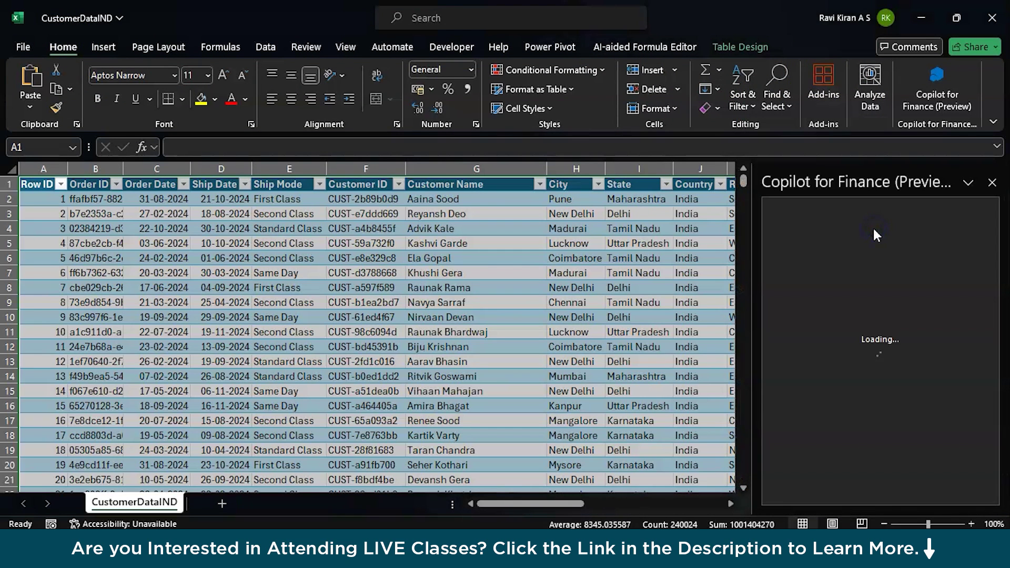
pyautogui.click(875, 331)
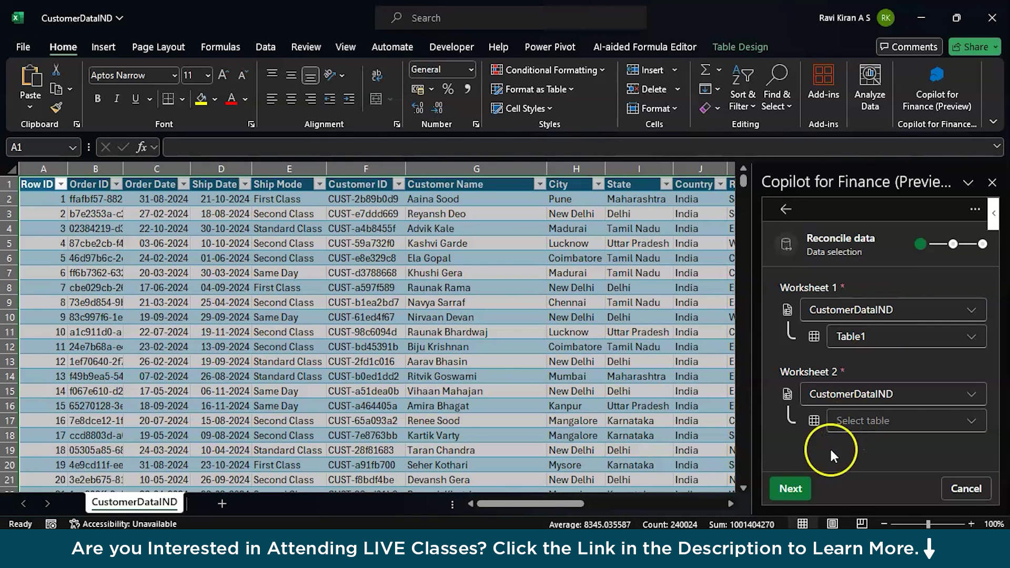
pyautogui.click(792, 487)
pyautogui.click(900, 422)
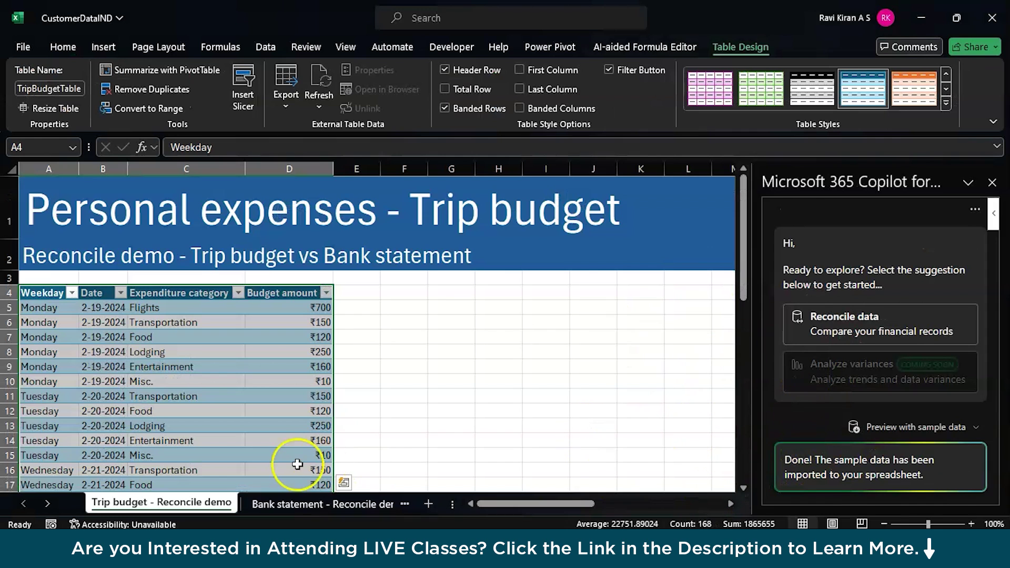
pyautogui.scroll(-1, 201, 389)
pyautogui.scroll(-2, 201, 389)
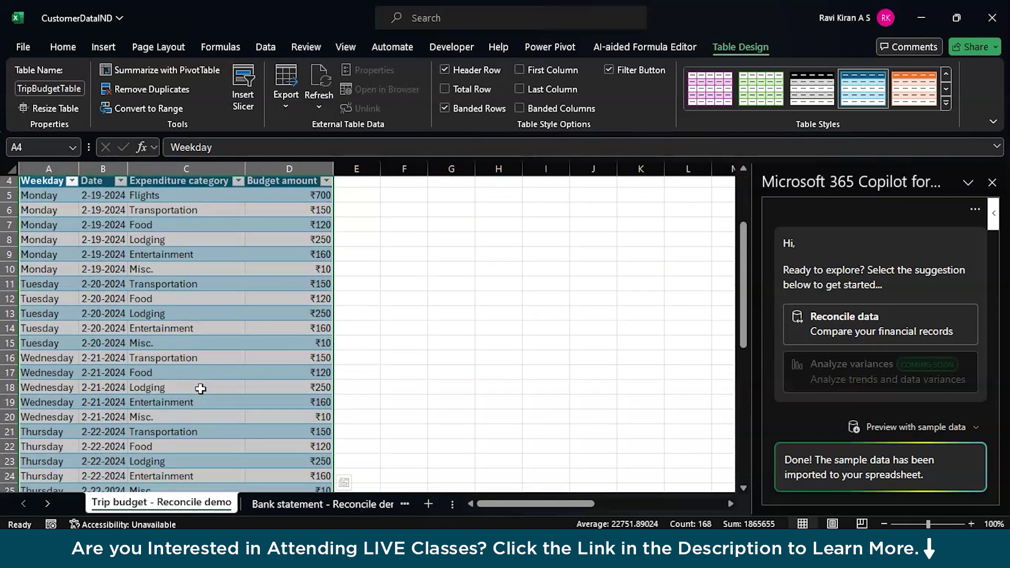
pyautogui.scroll(-3, 201, 389)
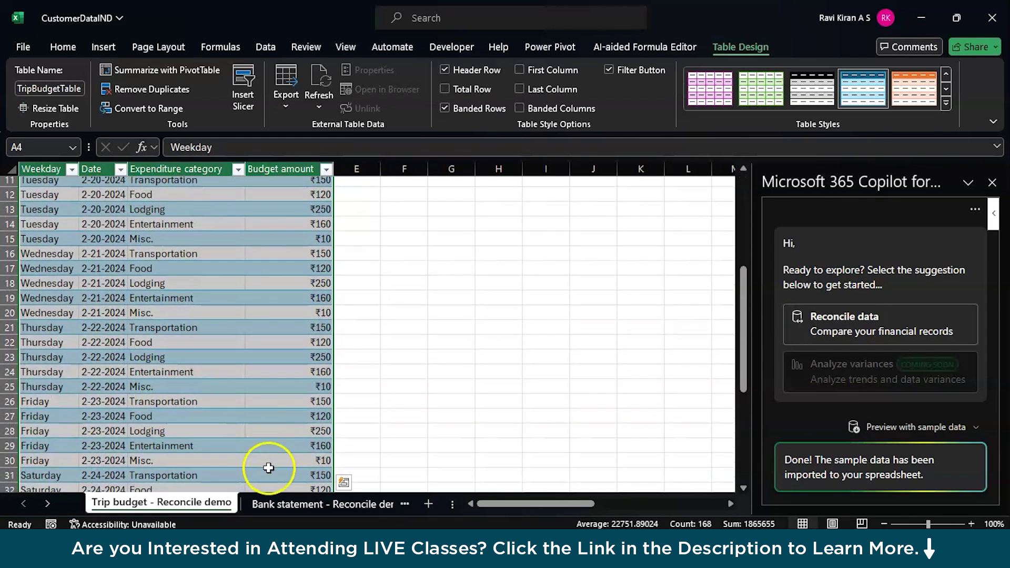
# Look over the Bank statement and CustomerDataIND sheets, ending on Bank statement.
pyautogui.click(295, 506)
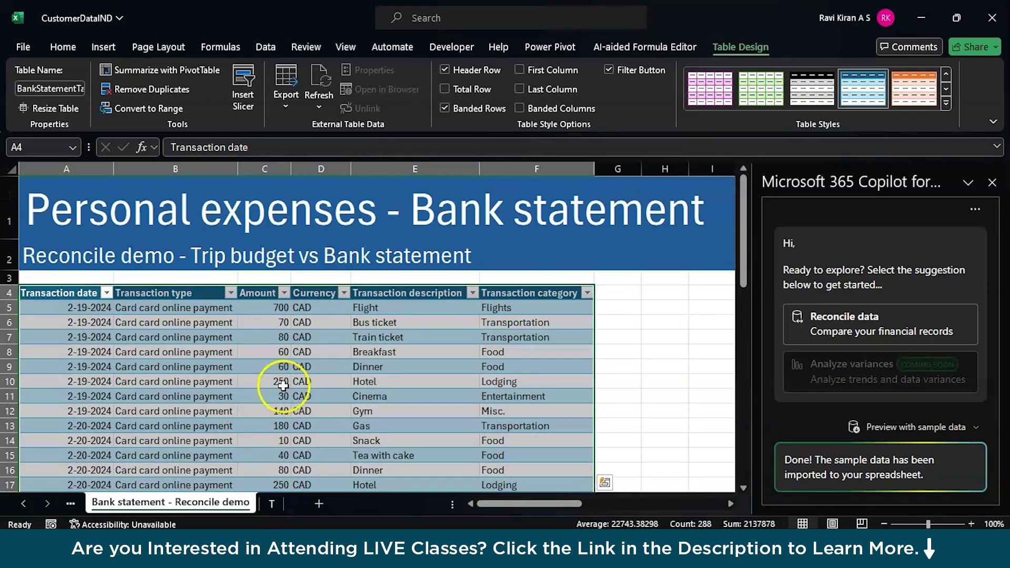
pyautogui.scroll(-1, 284, 387)
pyautogui.scroll(-3, 283, 387)
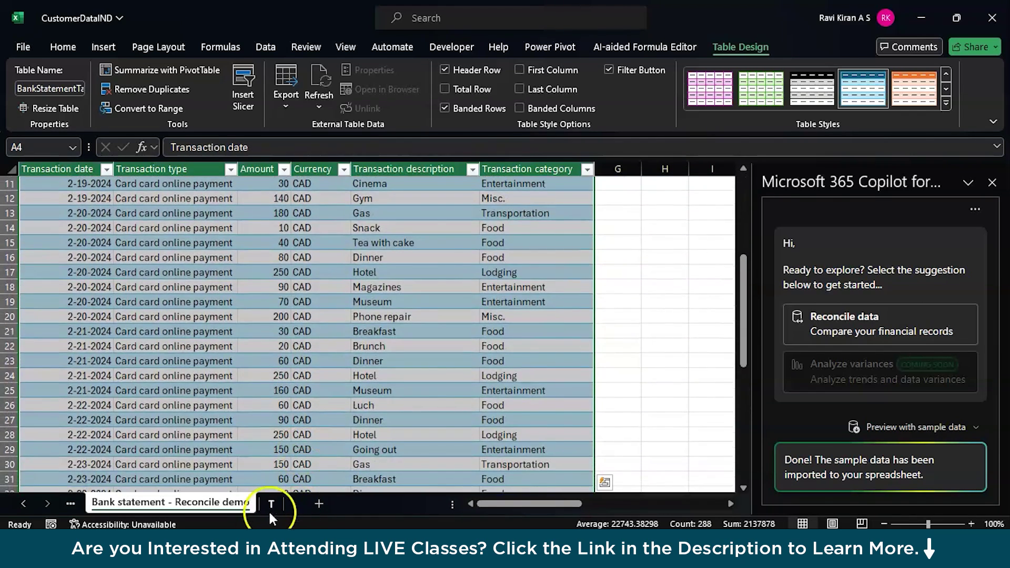
pyautogui.click(272, 505)
pyautogui.click(137, 503)
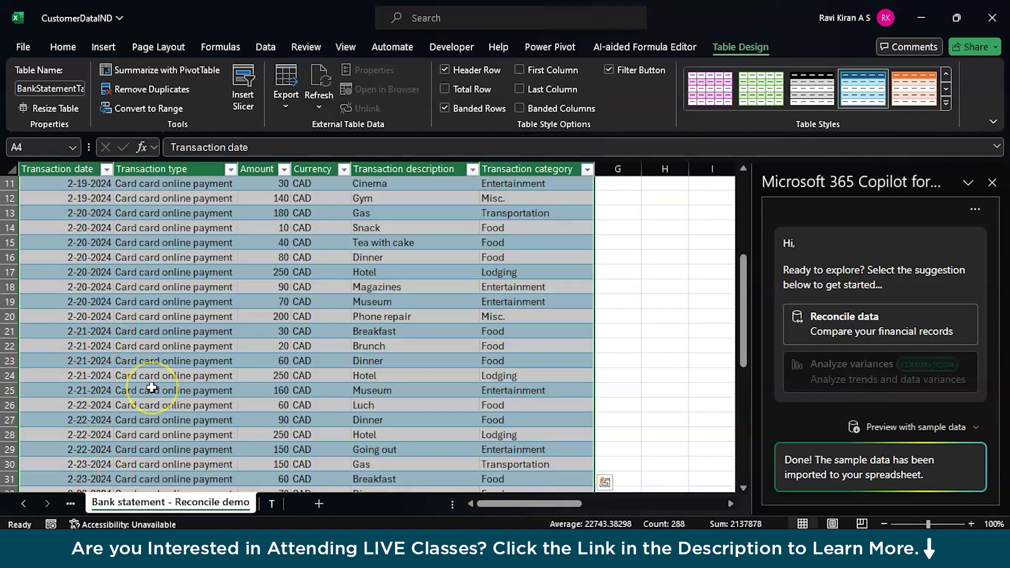